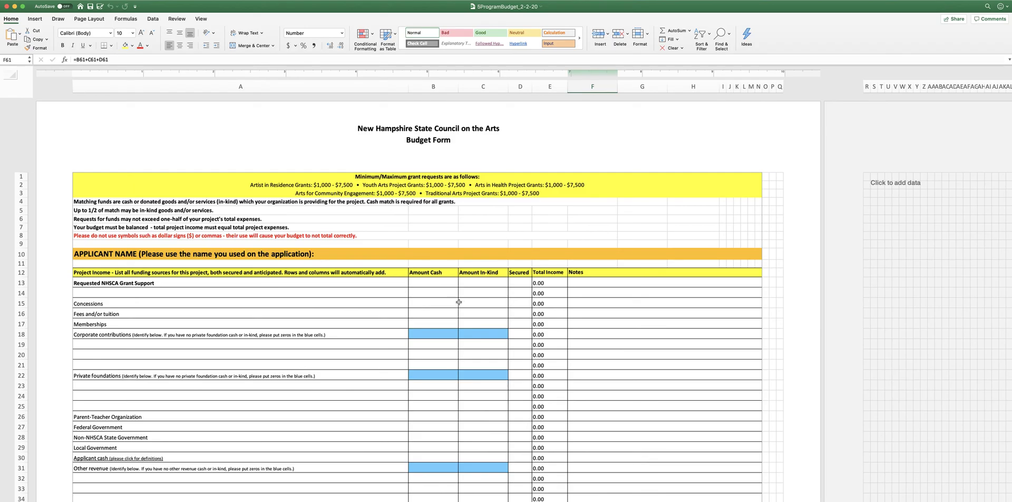
# - Add "Ginnie's Nonprofit" after the applicant name label in row 10 of the budget form
pyautogui.scroll(-1, 441, 307)
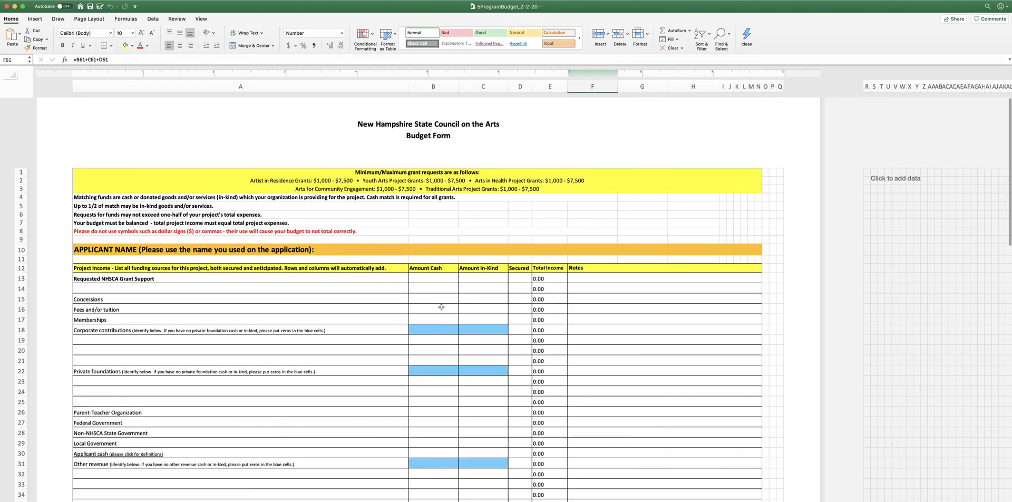
pyautogui.scroll(1, 441, 306)
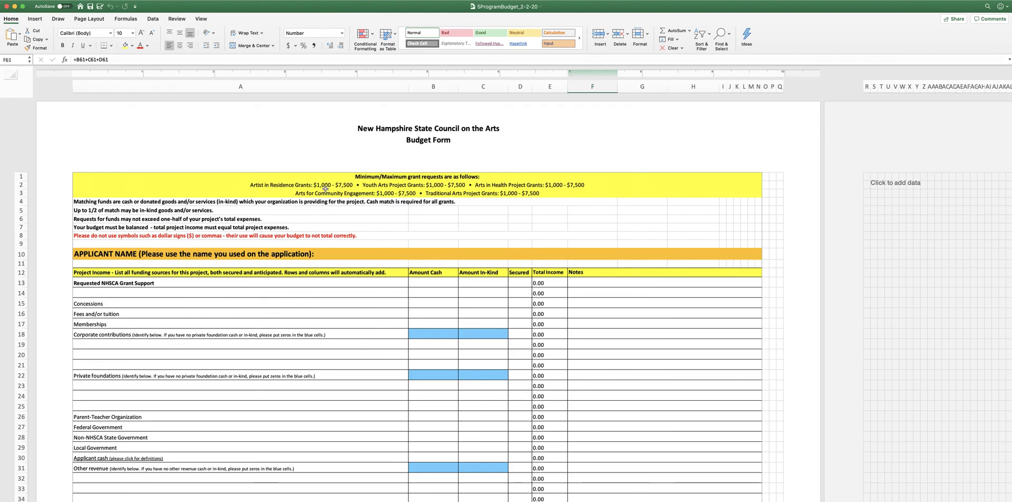
pyautogui.doubleClick(331, 256)
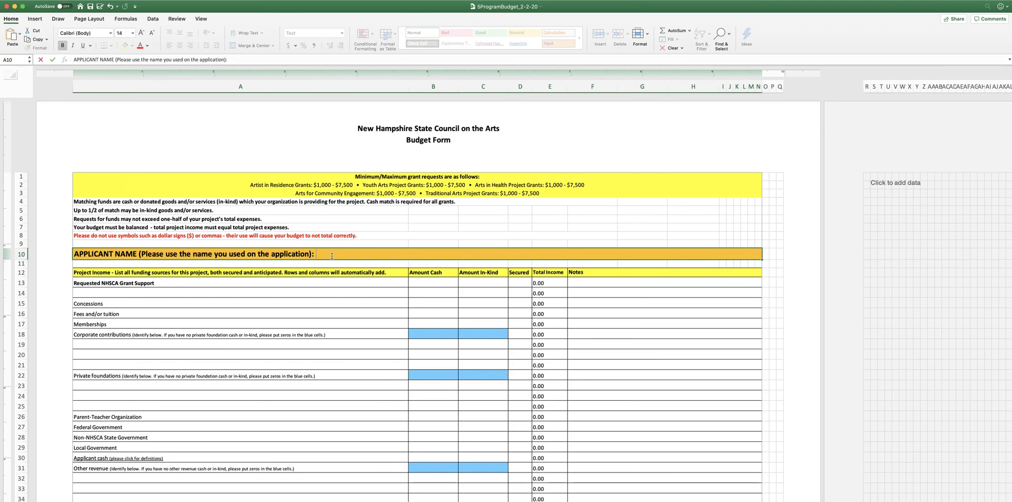
pyautogui.write("Ginnie's Nonprofit")
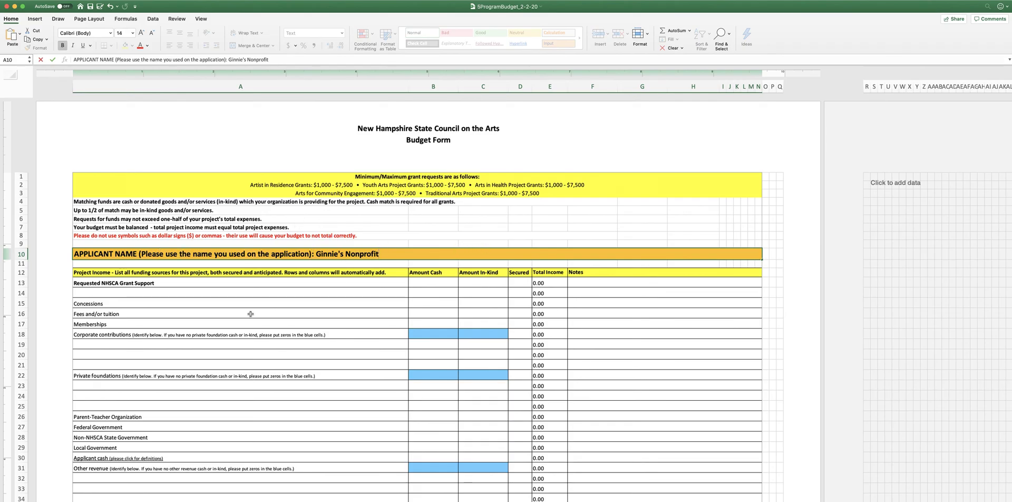
# - Enter 5000 as the cash amount for Requested NHSCA Grant Support
pyautogui.click(174, 284)
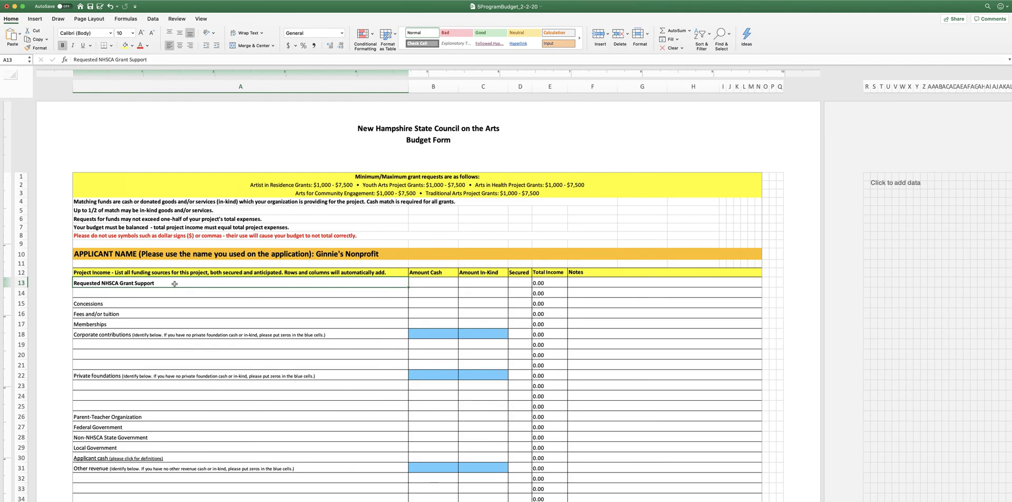
pyautogui.click(434, 284)
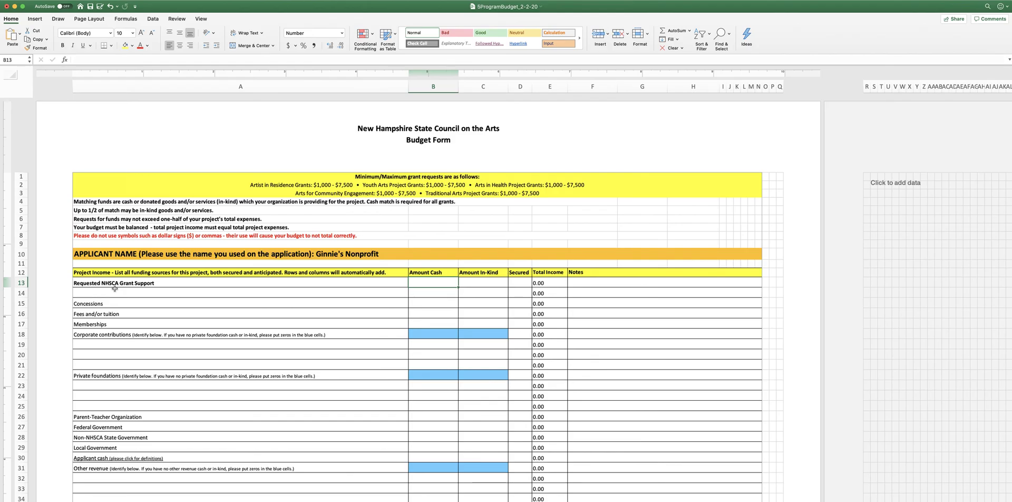
pyautogui.write('5000')
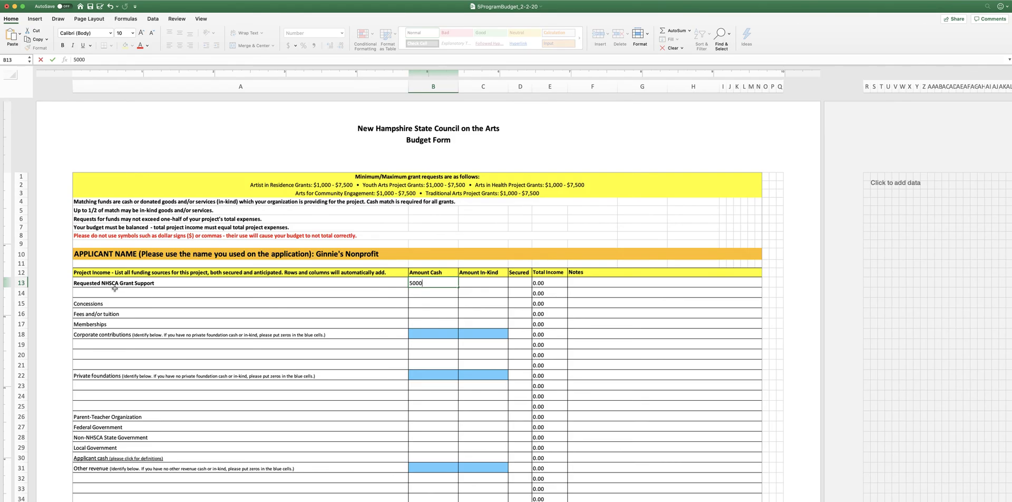
pyautogui.press('Tab')
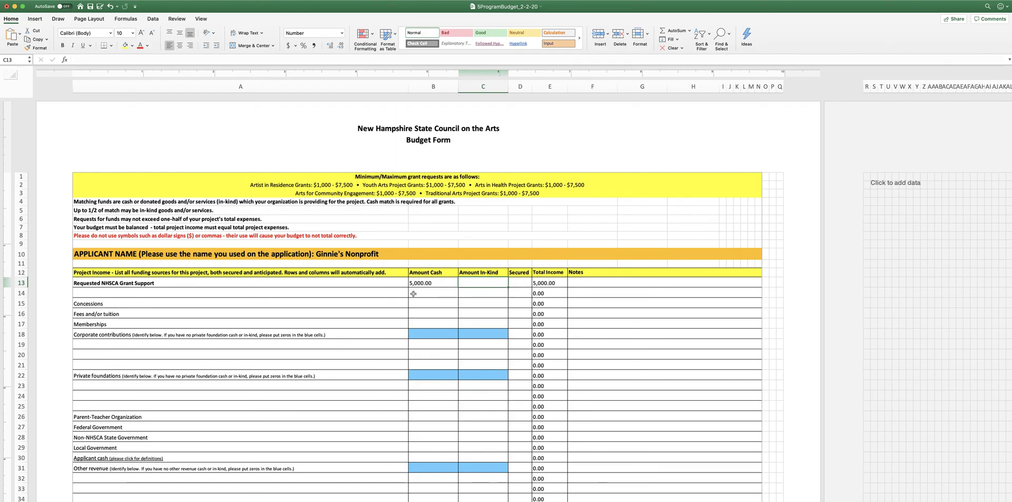
# - List ABC Corp in the first row under Corporate contributions with 1000 cash, 500 in-kind and an X marking it as secured
pyautogui.scroll(-5, 584, 320)
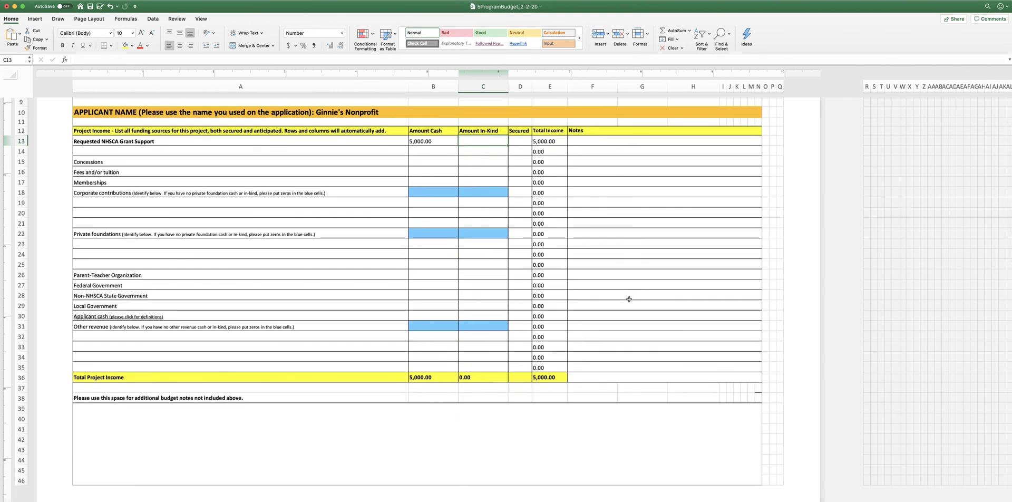
pyautogui.scroll(3, 628, 299)
pyautogui.scroll(1, 628, 298)
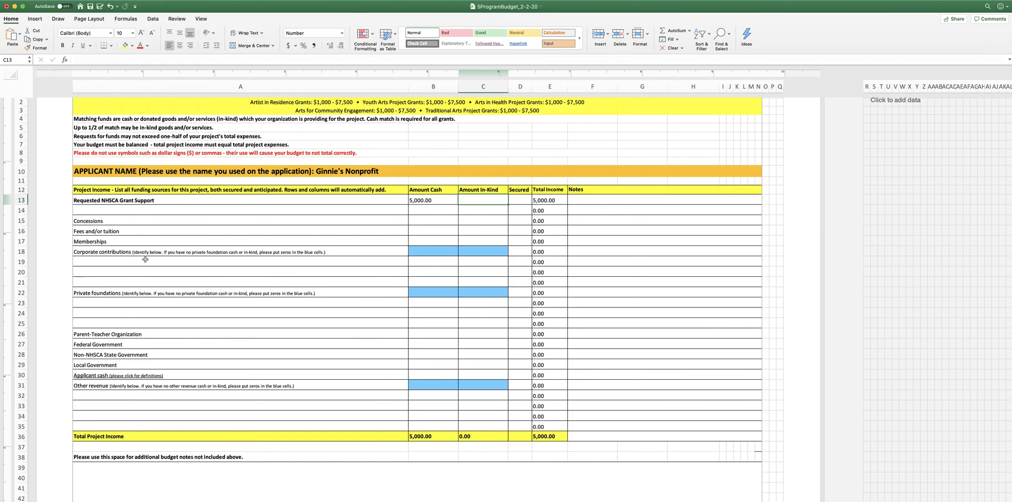
pyautogui.click(106, 261)
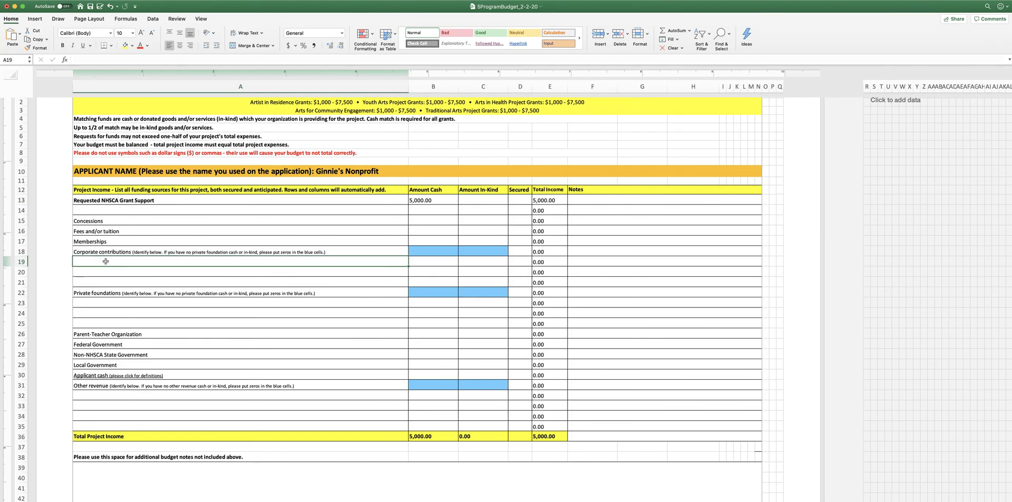
pyautogui.write('ABC Corp')
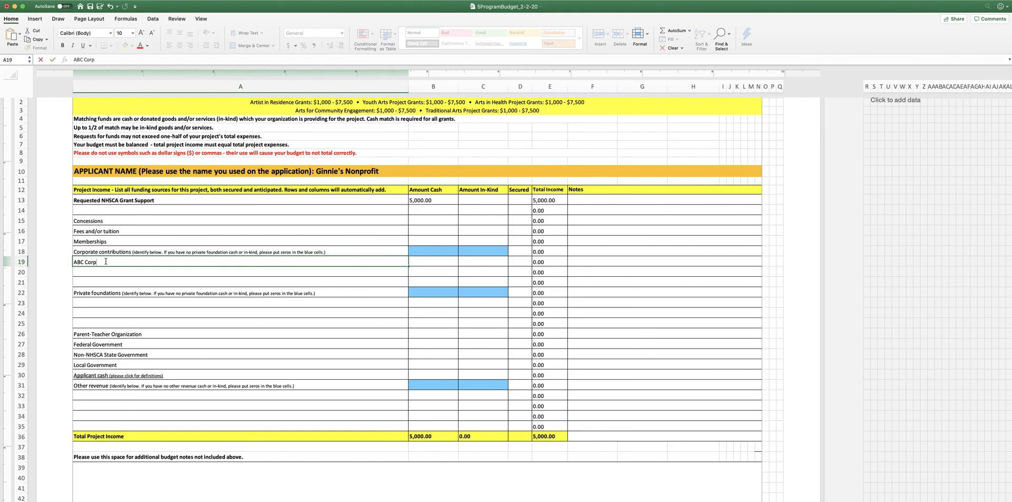
pyautogui.press('Tab')
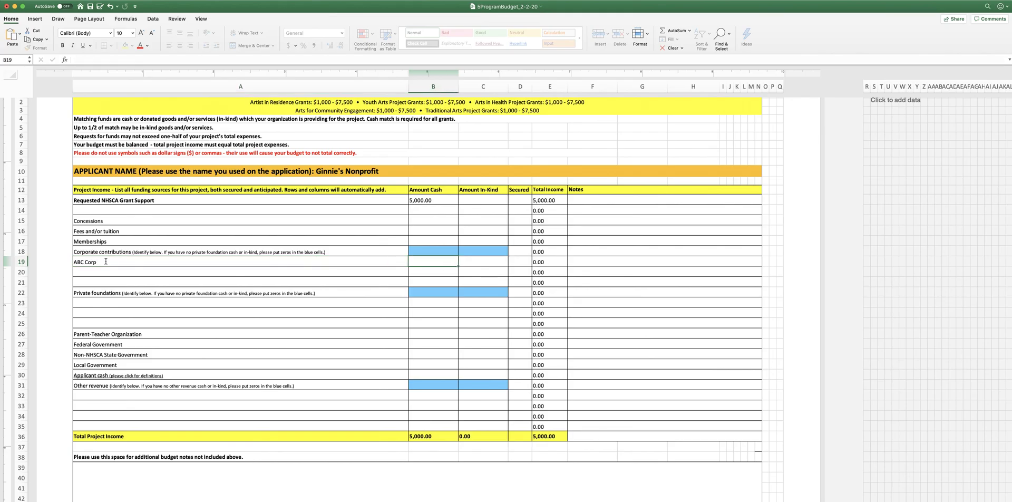
pyautogui.write('1000')
pyautogui.press('Tab')
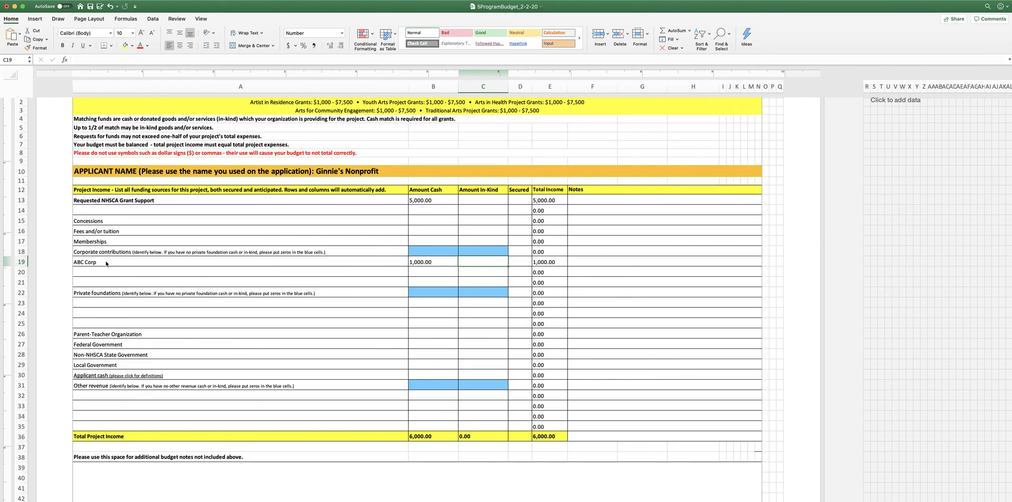
pyautogui.write('500')
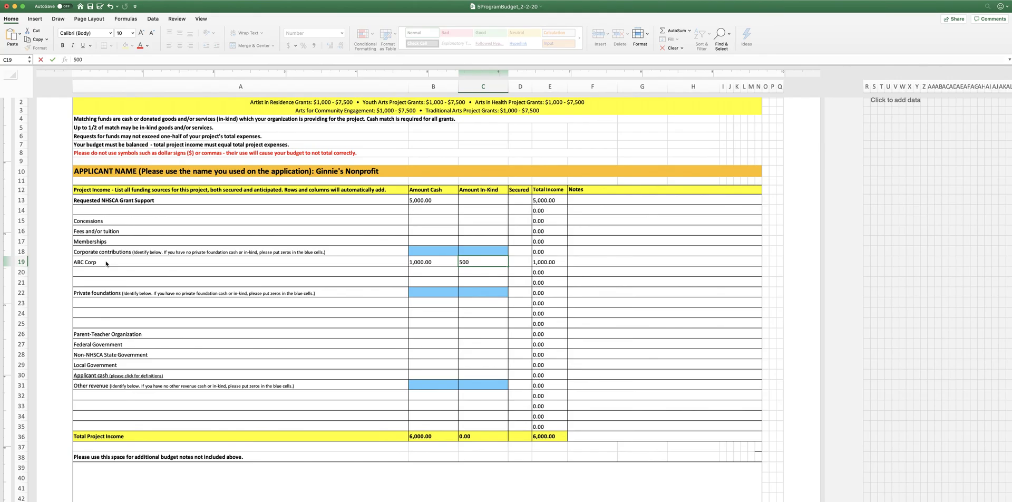
pyautogui.press('Tab')
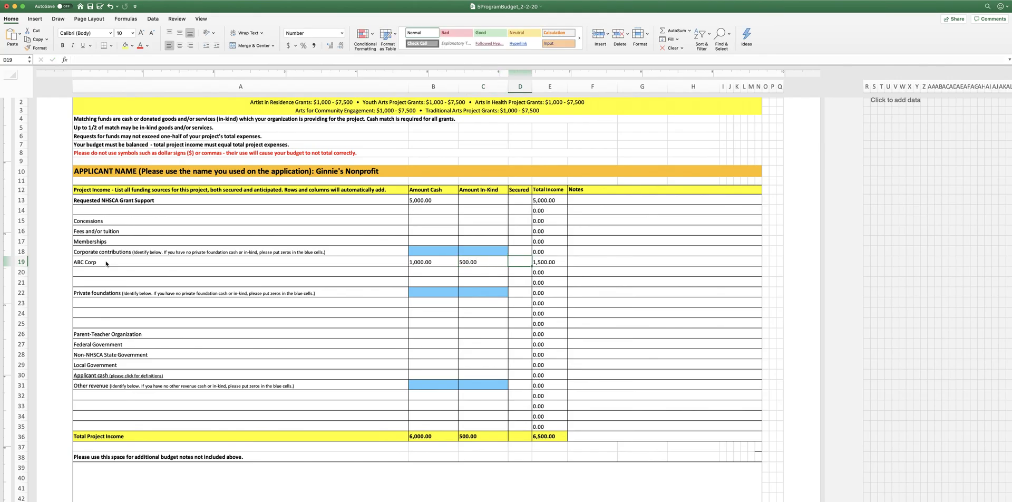
pyautogui.press('Tab')
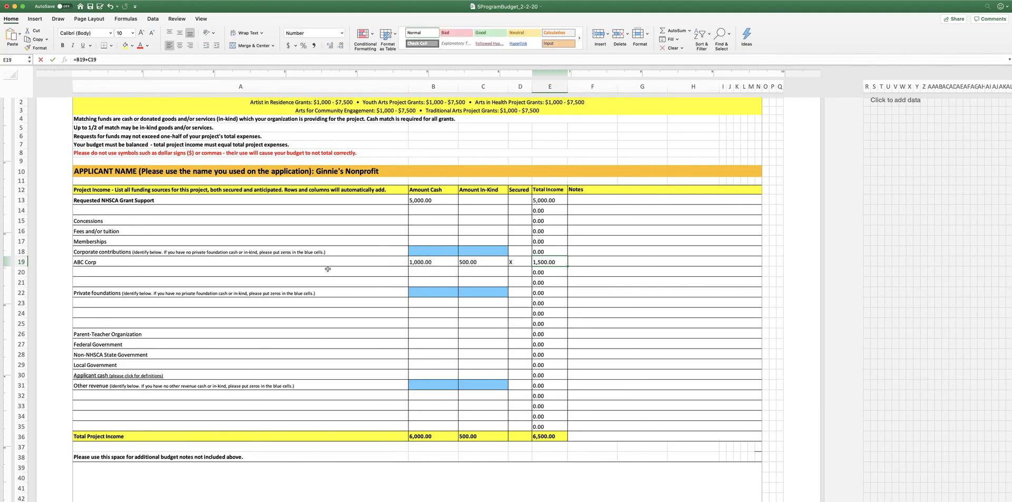
# - Examine the blue cash and in-kind cells for Corporate contributions and the first blank row under Private foundations
pyautogui.hscroll(1, 334, 277)
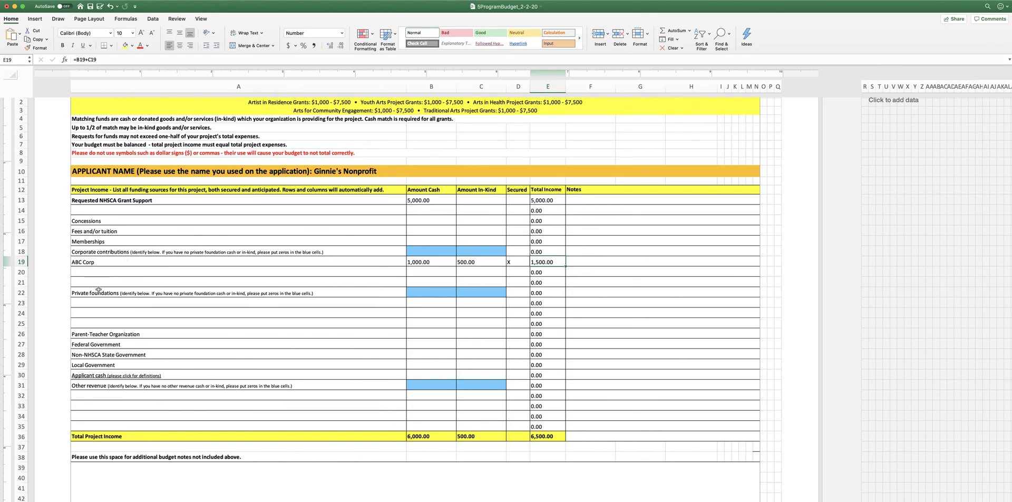
pyautogui.hscroll(1, 99, 289)
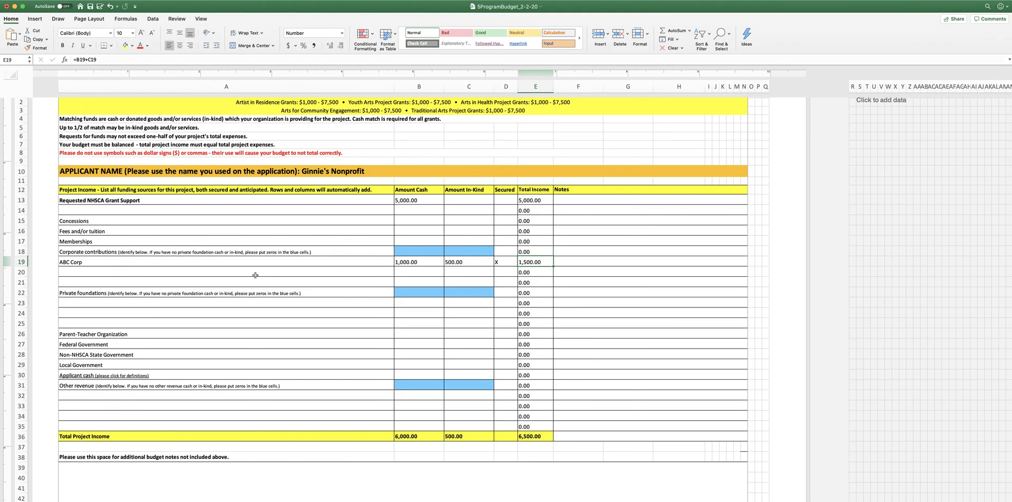
pyautogui.click(422, 251)
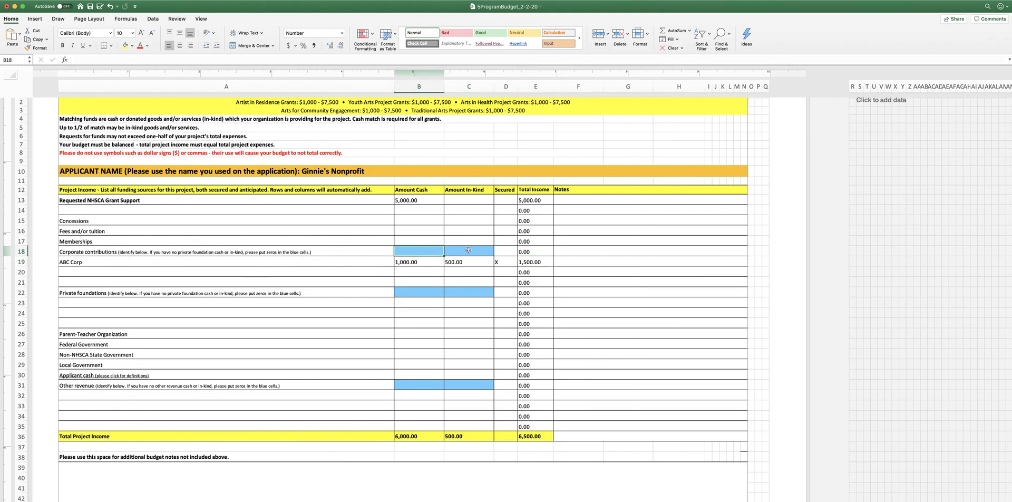
pyautogui.press('Tab')
pyautogui.click(416, 252)
pyautogui.click(468, 251)
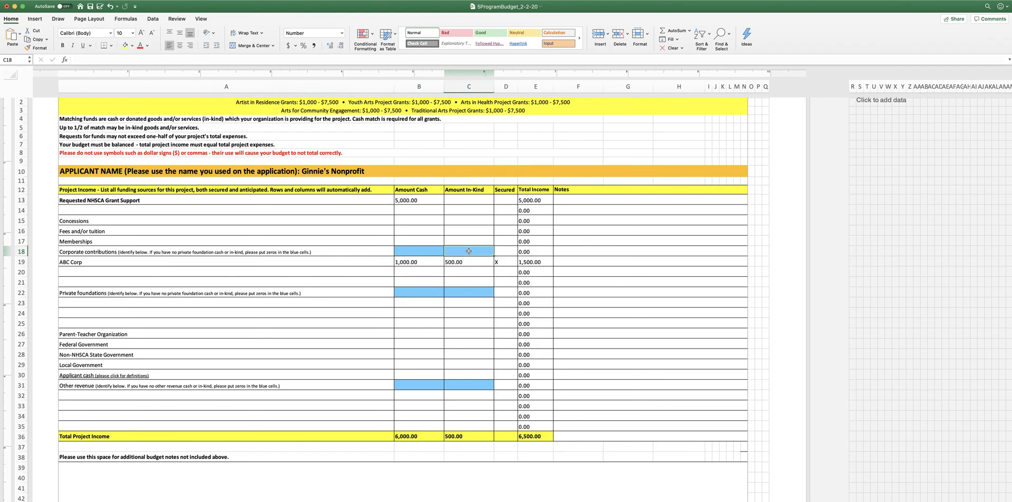
pyautogui.click(420, 252)
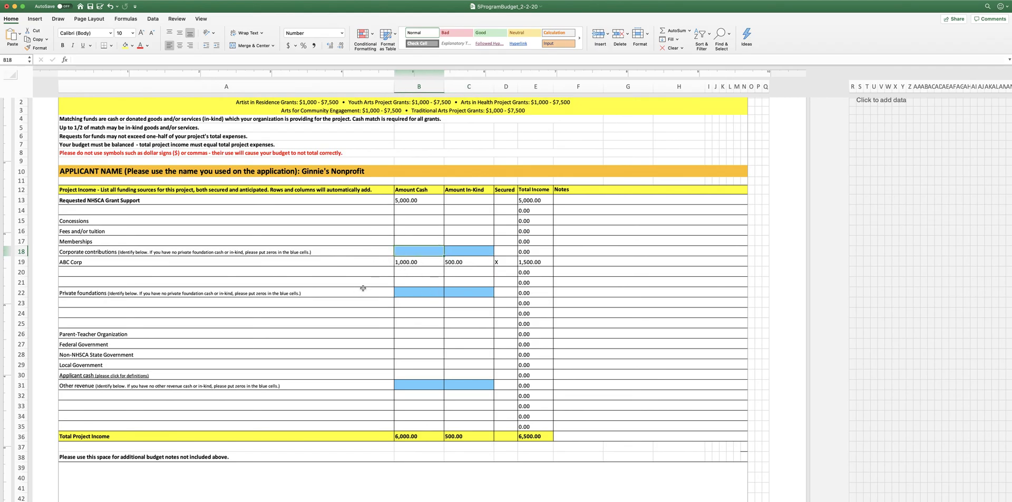
pyautogui.click(126, 302)
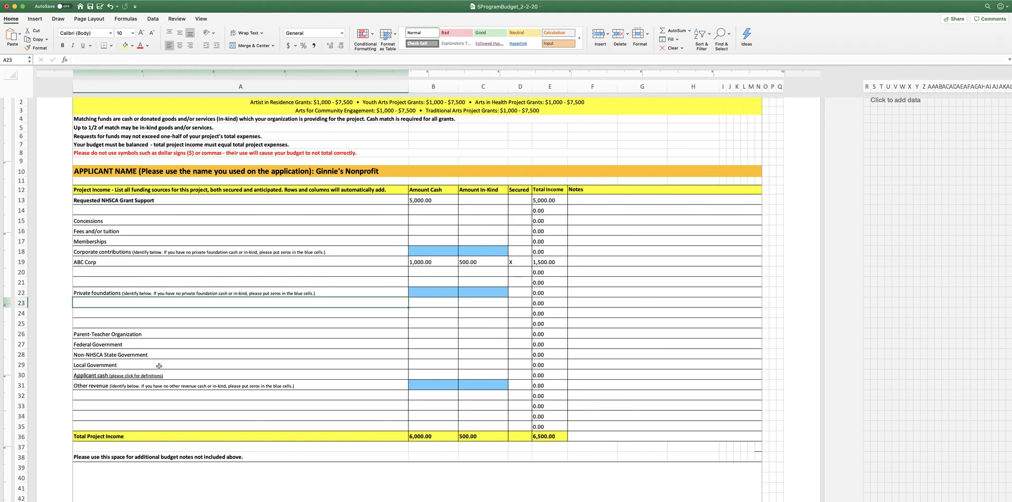
# - Enter 3500 as the cash amount for Applicant cash in the project income section
pyautogui.click(420, 372)
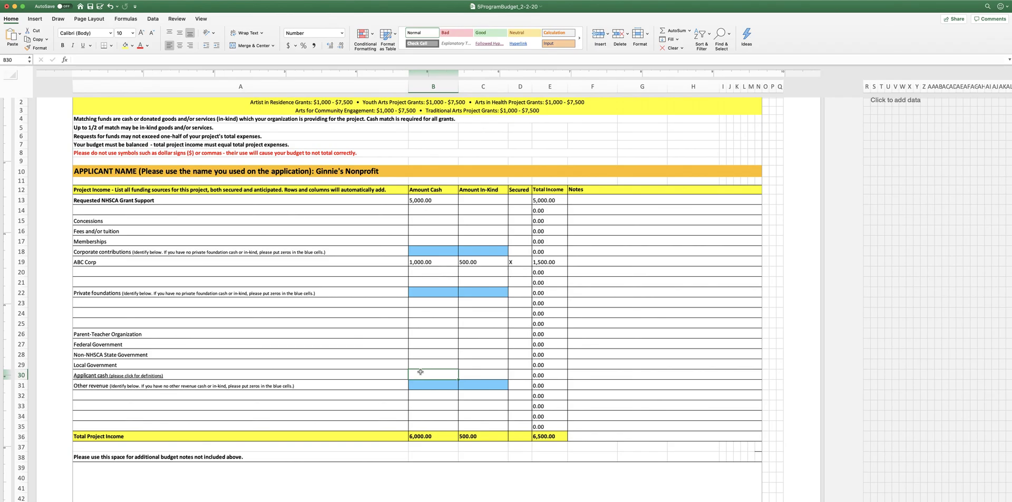
pyautogui.click(439, 202)
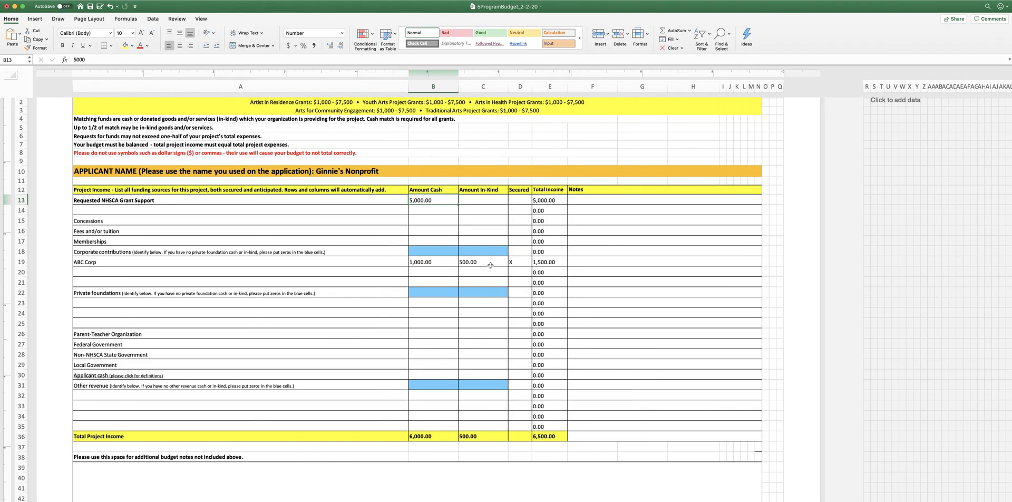
pyautogui.click(435, 371)
pyautogui.scroll(-1, 435, 372)
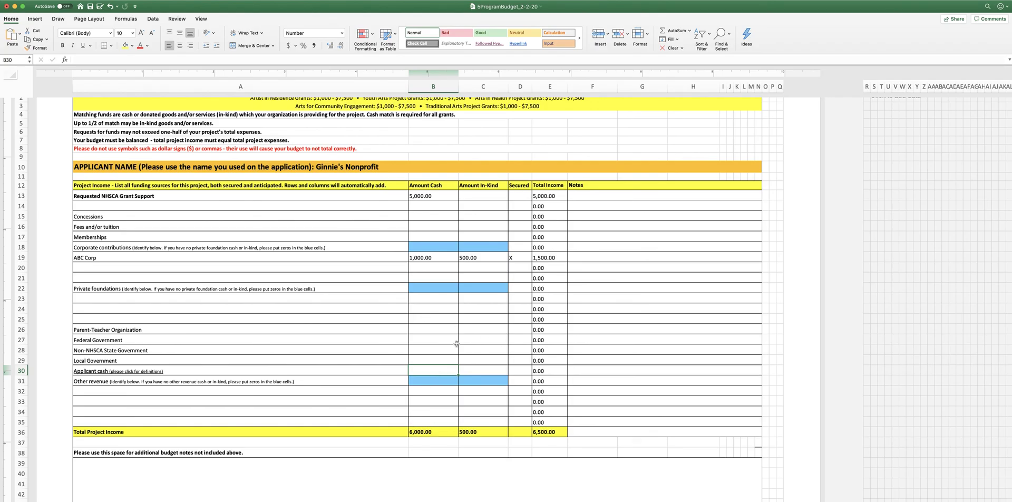
pyautogui.write('3500')
pyautogui.press('Tab')
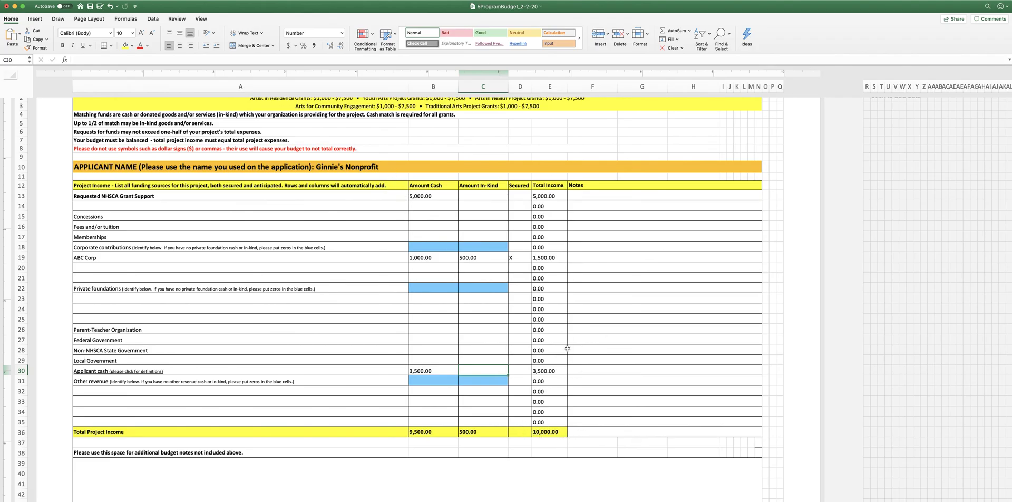
# - Enter 5000 as the amount covered by the NHSCA grant for NHSCA Roster artist fees in the project expense section
pyautogui.scroll(-3, 548, 348)
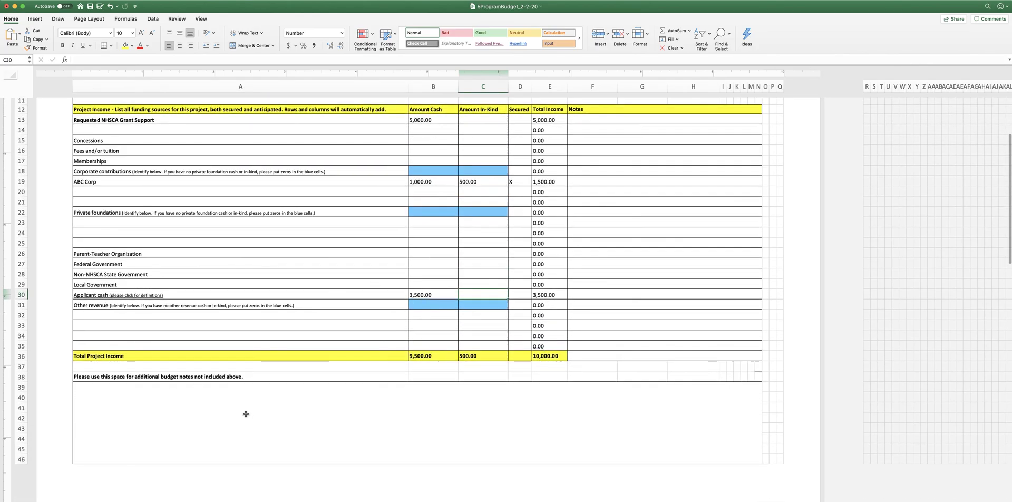
pyautogui.hscroll(1, 143, 169)
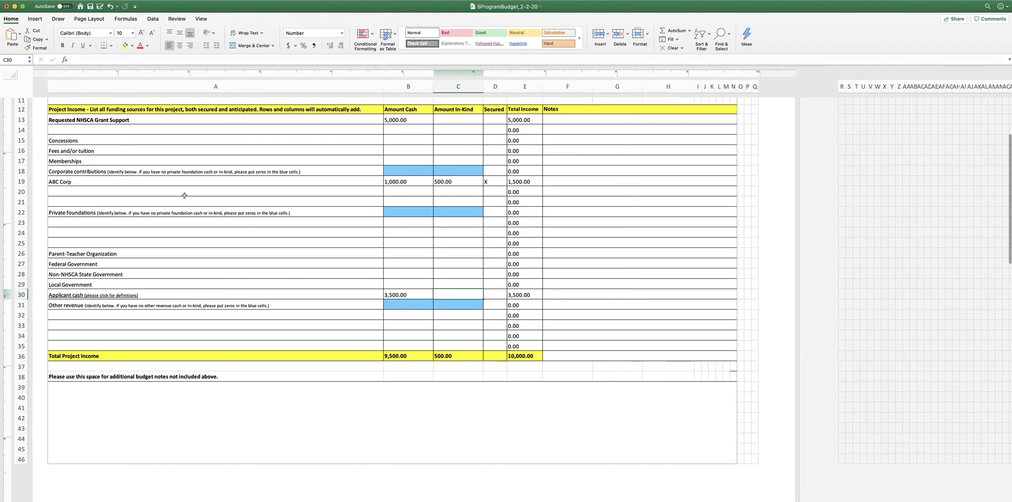
pyautogui.hscroll(-1, 191, 196)
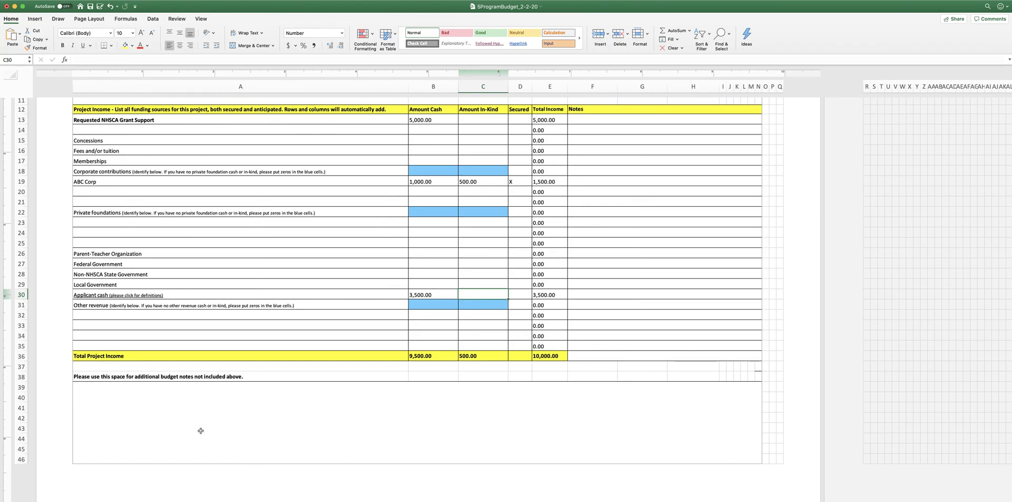
pyautogui.scroll(-5, 323, 363)
pyautogui.scroll(-5, 324, 363)
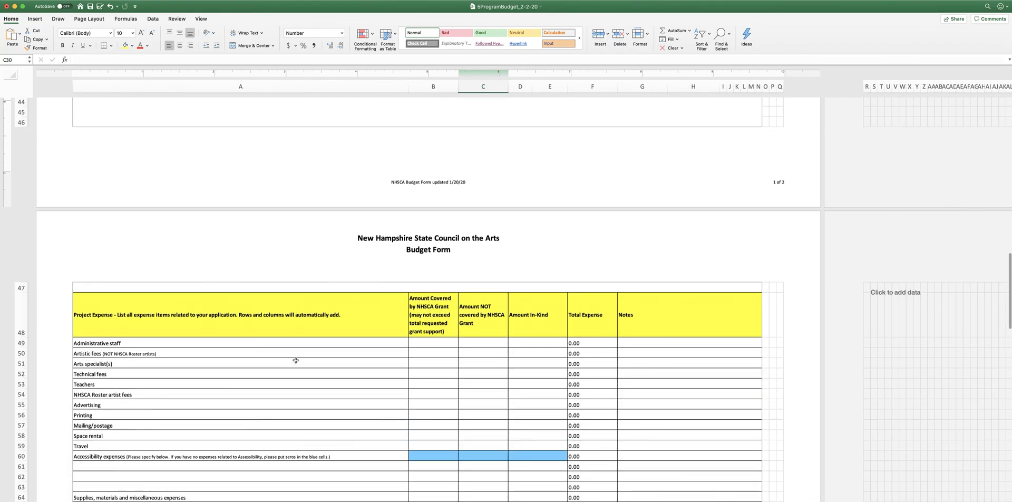
pyautogui.scroll(-3, 296, 360)
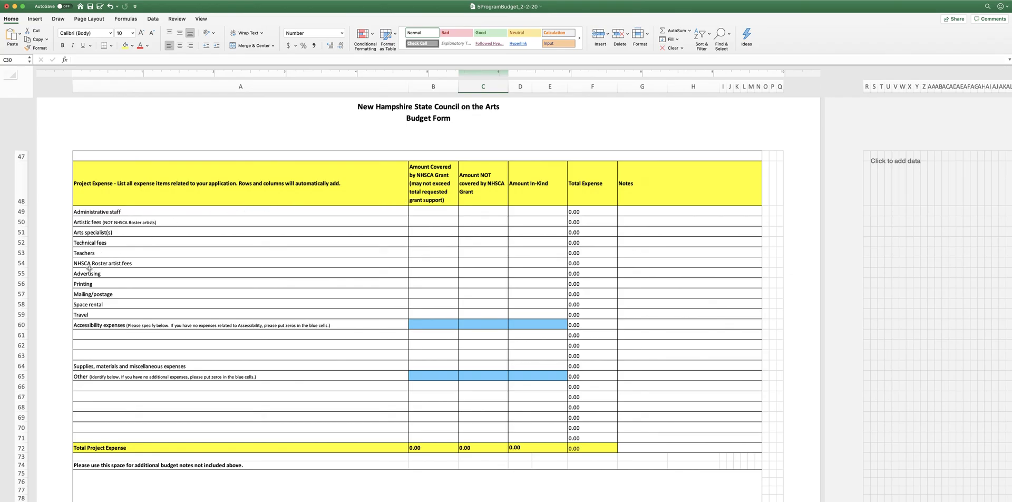
pyautogui.click(434, 263)
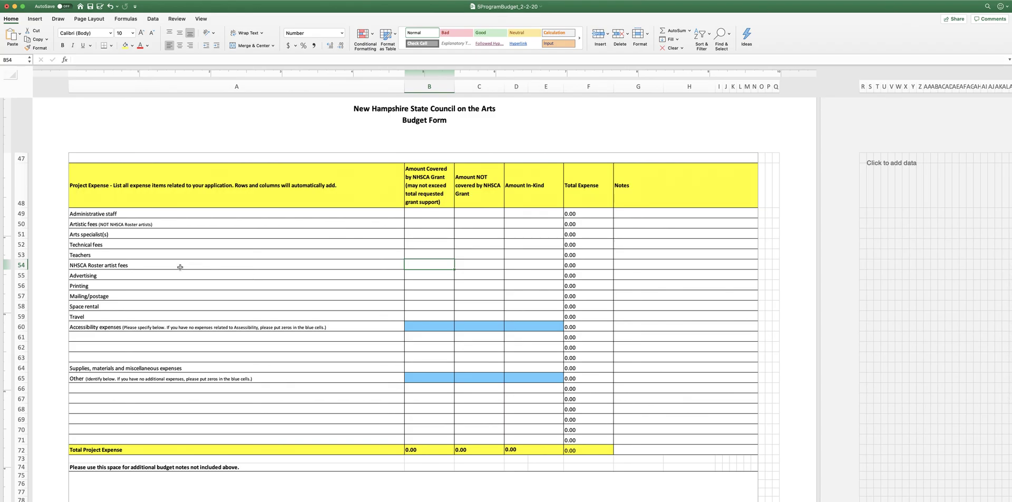
pyautogui.click(121, 265)
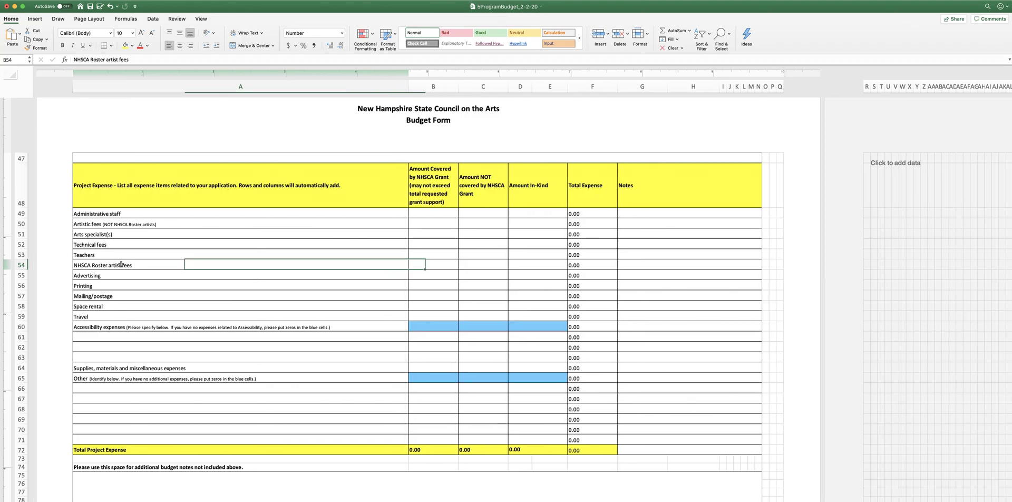
pyautogui.click(440, 265)
pyautogui.write('5000')
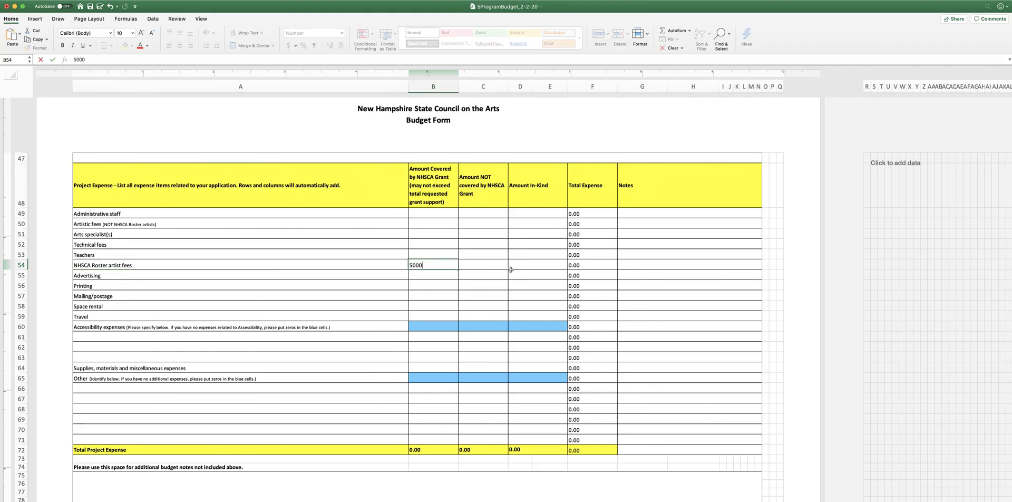
pyautogui.press('Tab')
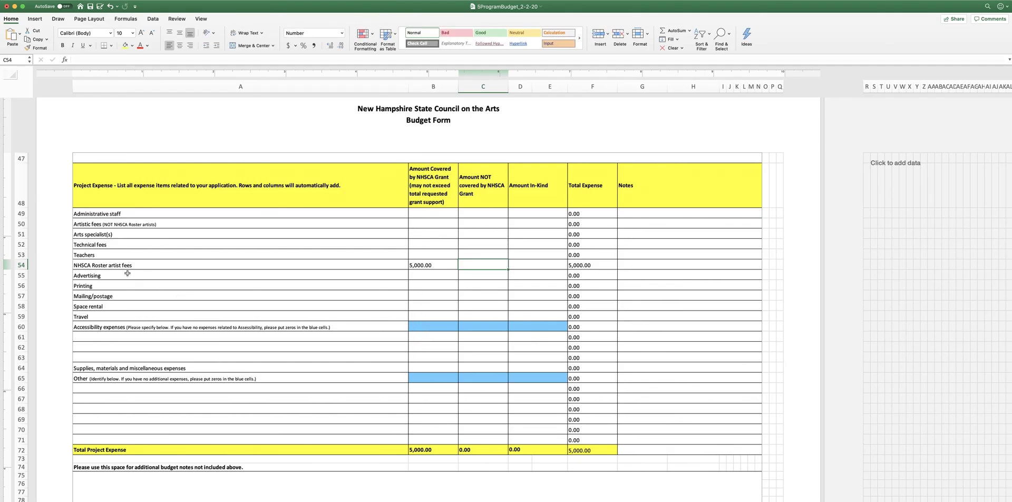
# - Enter 500 as the in-kind amount for Advertising in the project expense section
pyautogui.click(425, 275)
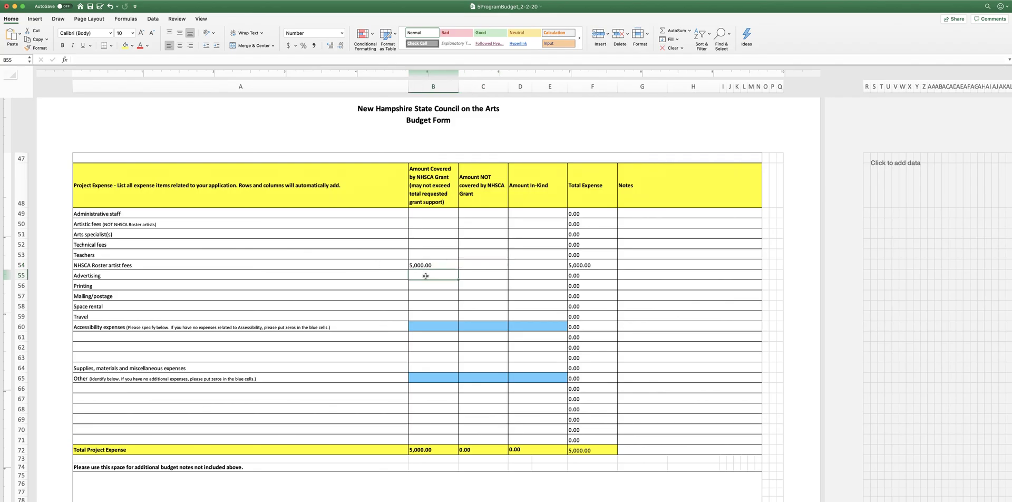
pyautogui.press('Tab')
pyautogui.press('Tab')
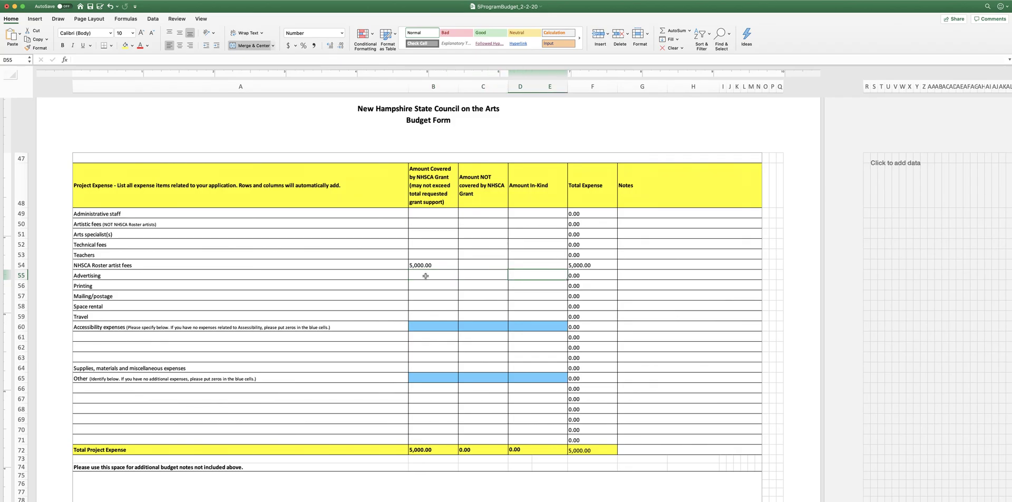
pyautogui.write('500')
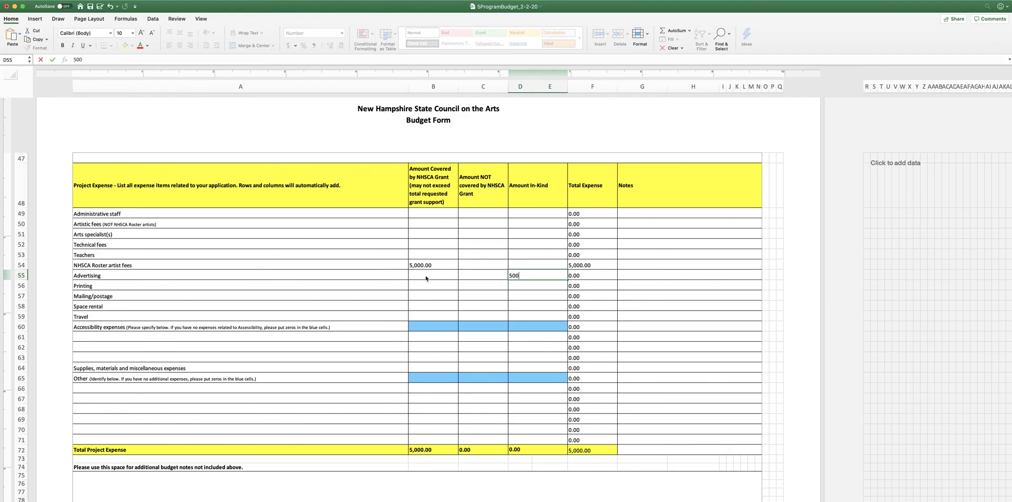
pyautogui.press('Tab')
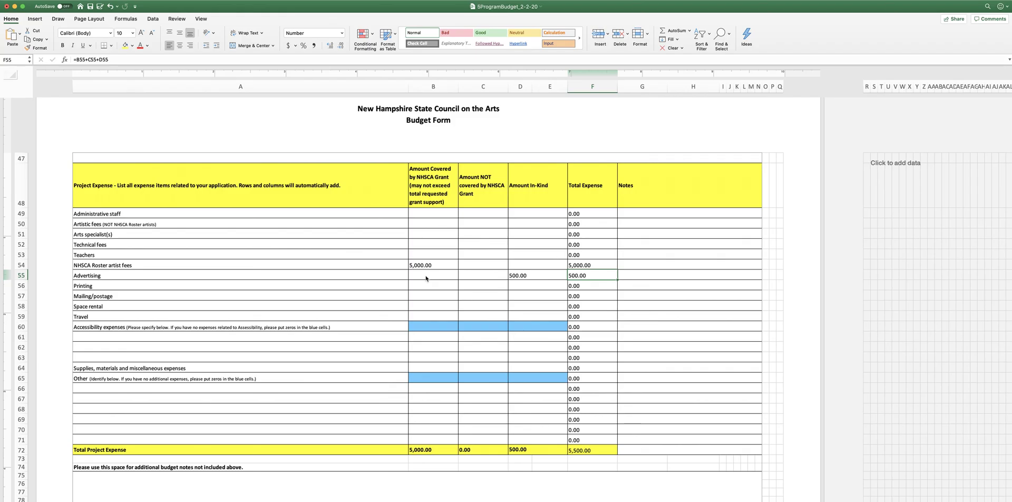
# - Enter 1000 as the amount not covered by the NHSCA grant for Printing
pyautogui.press('Left')
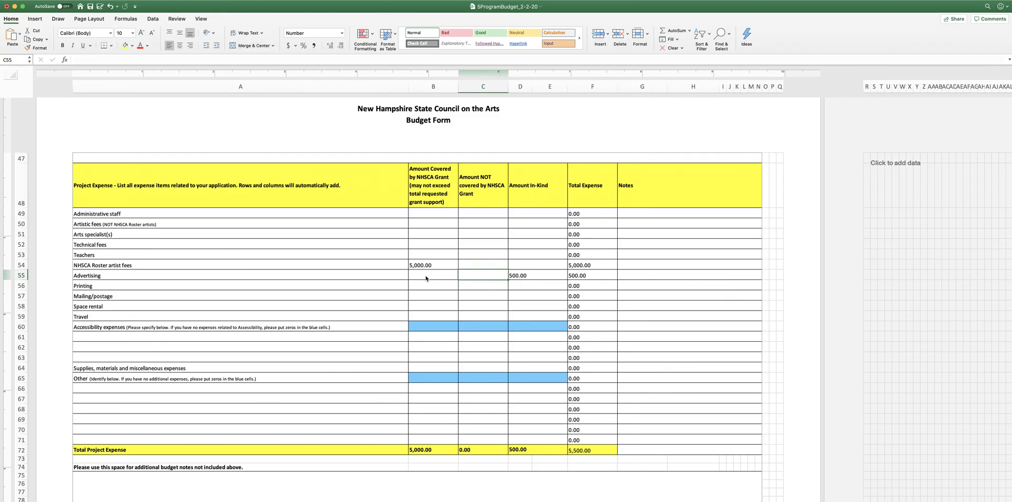
pyautogui.click(426, 278)
pyautogui.press('Tab')
pyautogui.click(425, 278)
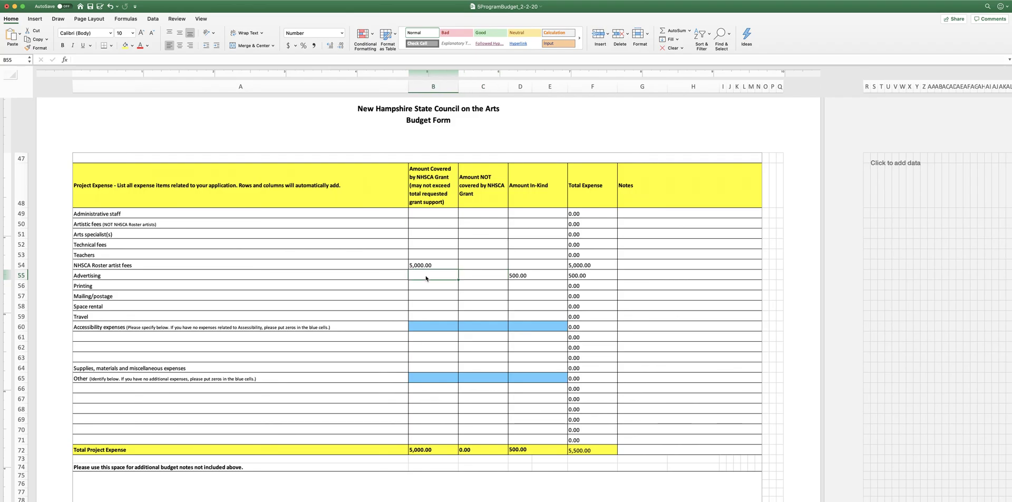
pyautogui.press('Return')
pyautogui.press('Tab')
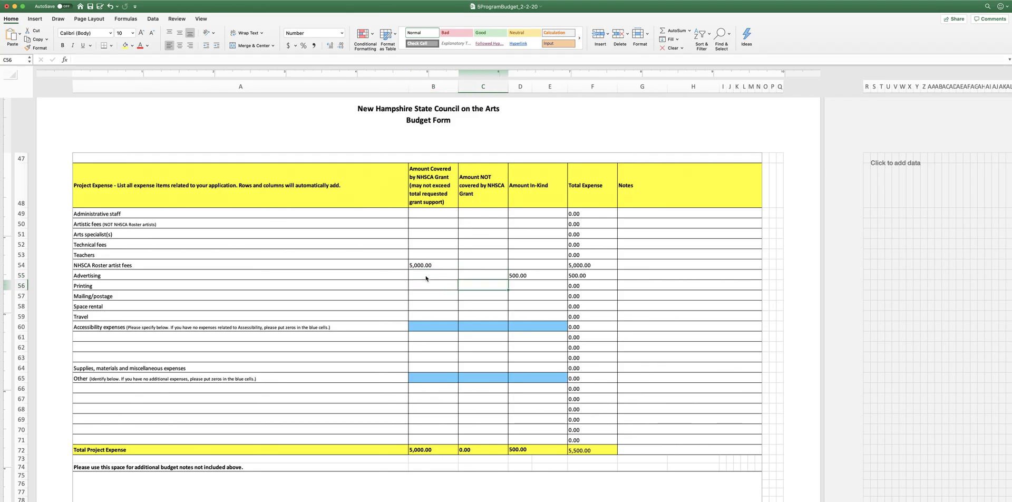
pyautogui.write('1000')
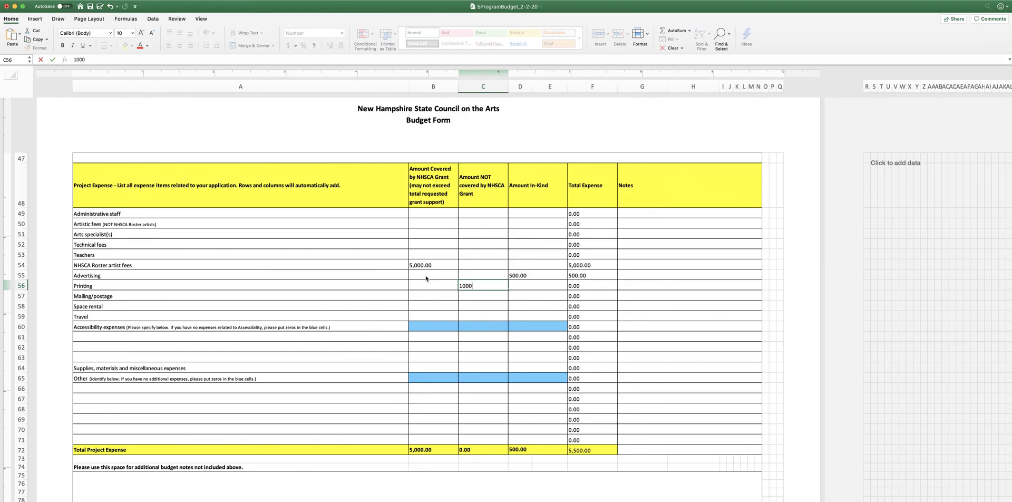
pyautogui.press('Tab')
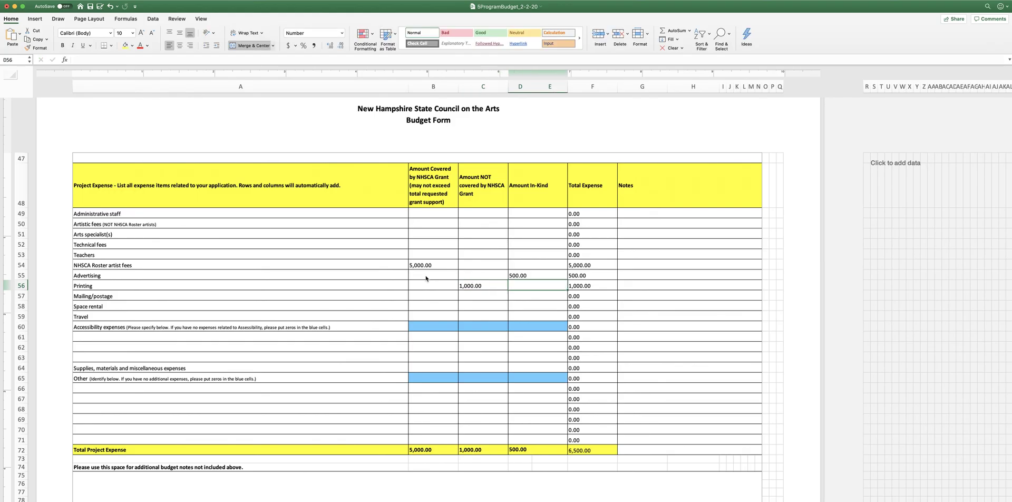
# - Enter 1000 as the amount not covered by the NHSCA grant for Space rental
pyautogui.press('Down')
pyautogui.press('Left')
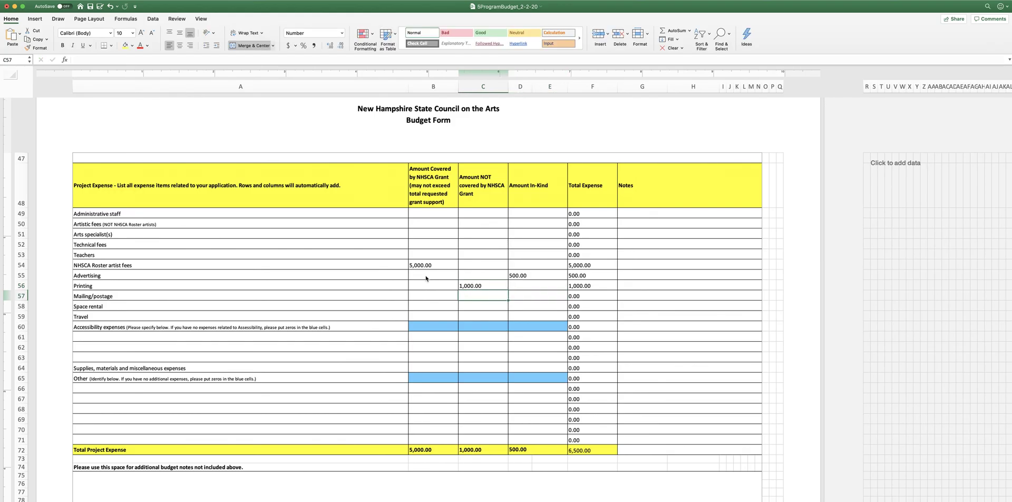
pyautogui.press('Left')
pyautogui.press('Down')
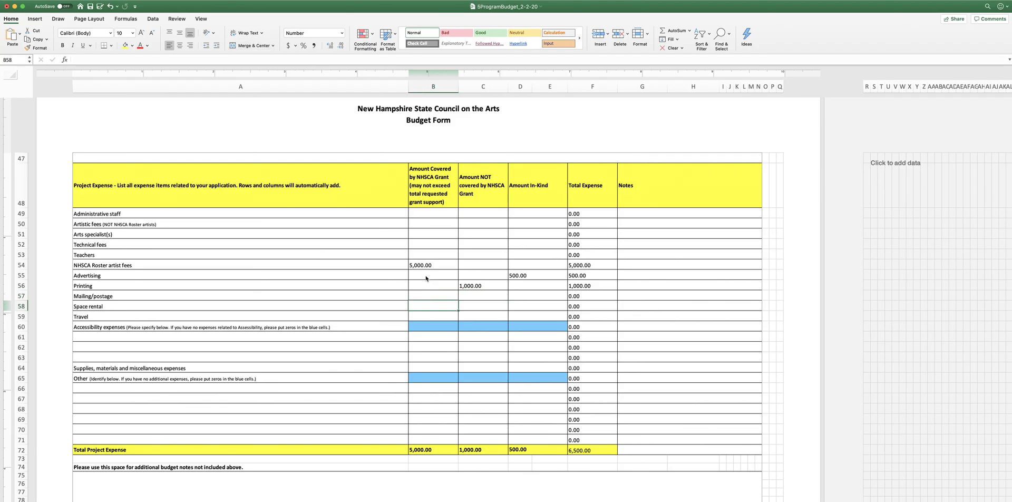
pyautogui.press('Right')
pyautogui.write('1000')
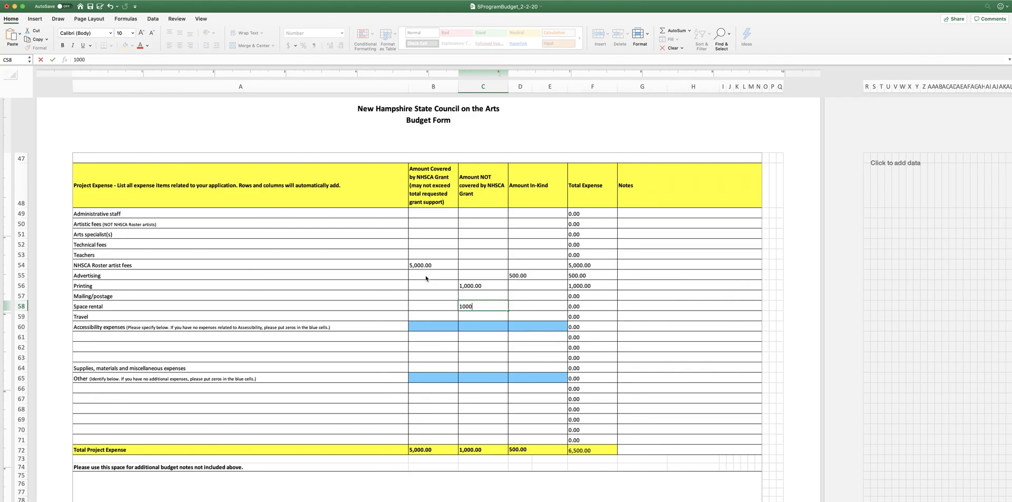
pyautogui.press('Tab')
pyautogui.press('Down')
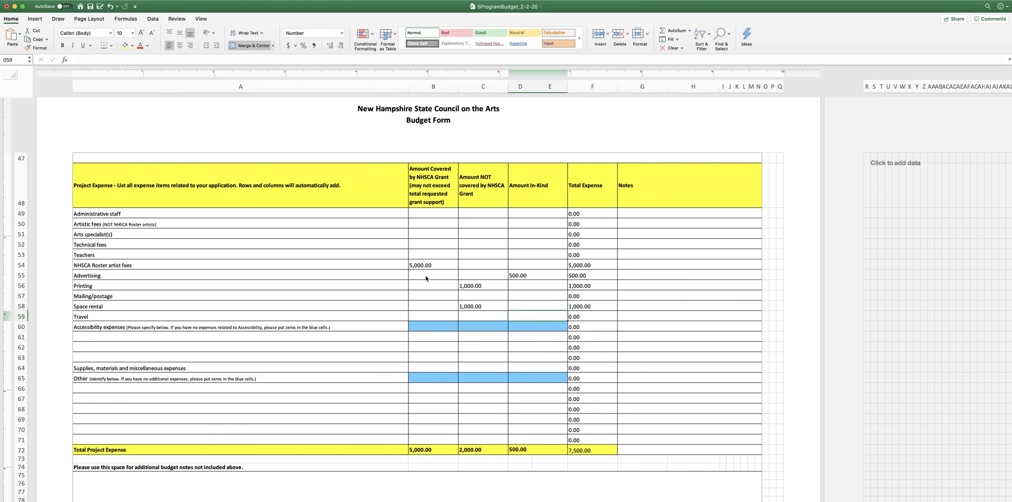
pyautogui.press('Left')
pyautogui.press('Down')
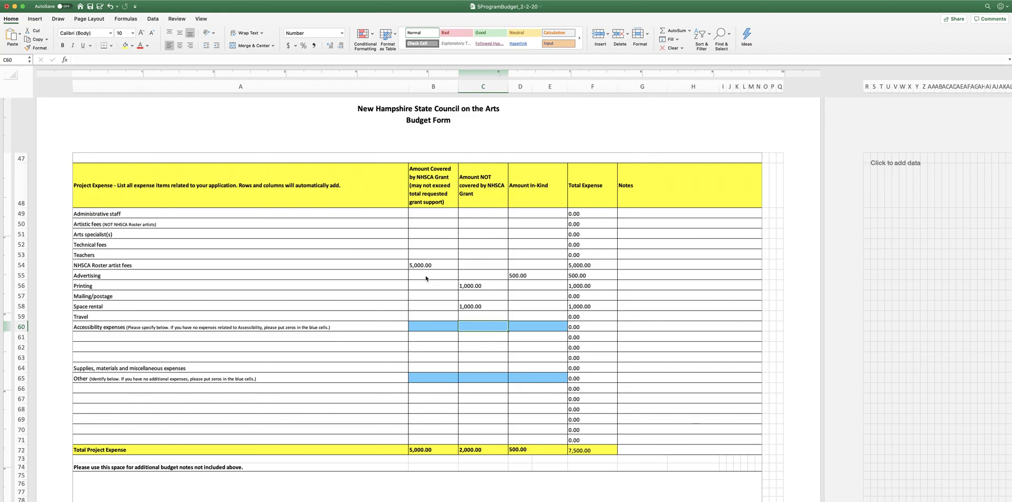
pyautogui.write('2500')
pyautogui.press('Tab')
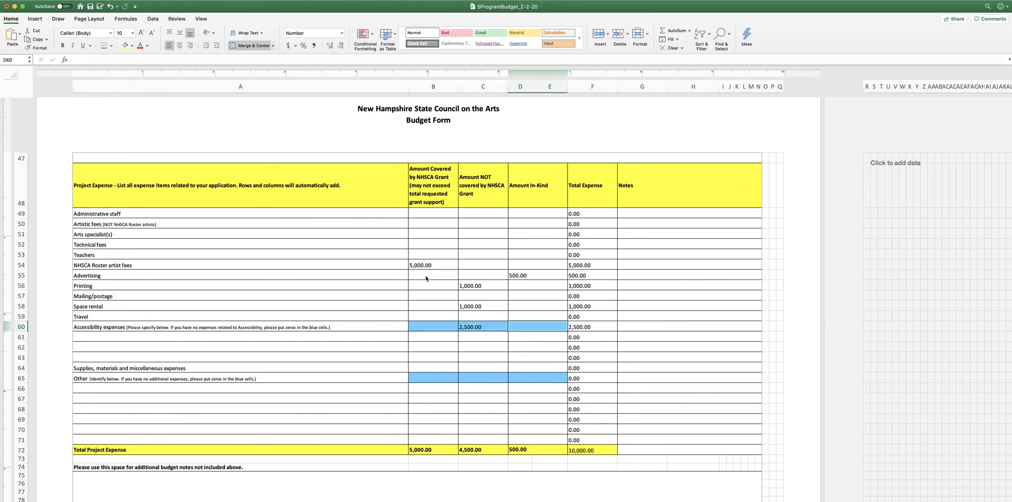
pyautogui.click(479, 329)
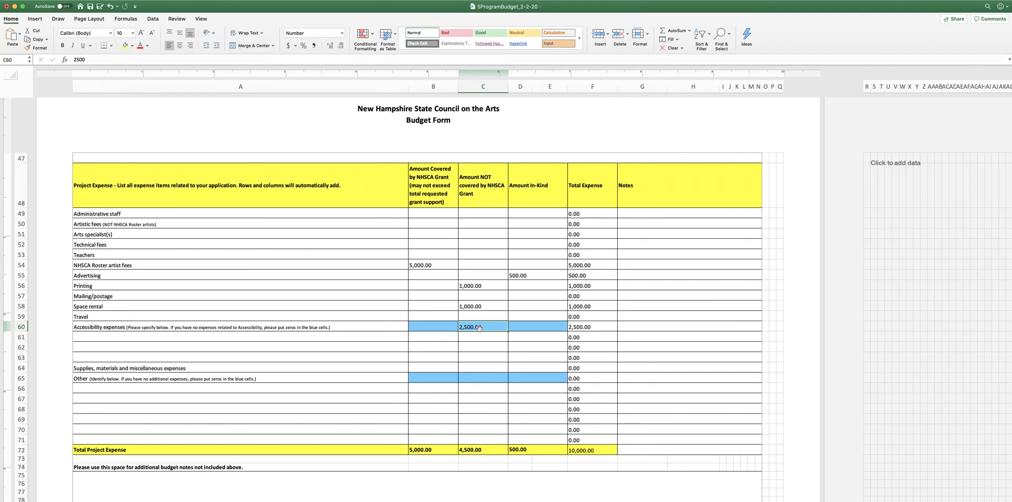
pyautogui.moveTo(479, 330); pyautogui.dragTo(479, 341)
pyautogui.click(479, 327)
pyautogui.press('Delete')
# - List Headsets for hearing impaired in the first row under Accessibility expenses, with 2500 not covered by the NHSCA grant
pyautogui.click(482, 336)
pyautogui.write('2500')
pyautogui.press('Tab')
pyautogui.click(172, 335)
pyautogui.write('Heasets')
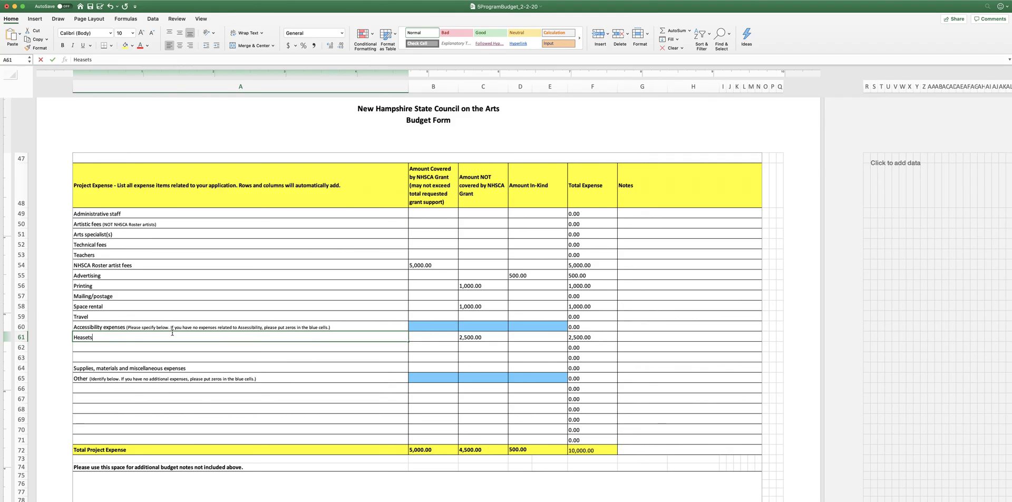
pyautogui.press('BackSpace')
pyautogui.press('BackSpace')
pyautogui.press('BackSpace')
pyautogui.press('BackSpace')
pyautogui.press('BackSpace')
pyautogui.write('dsets for')
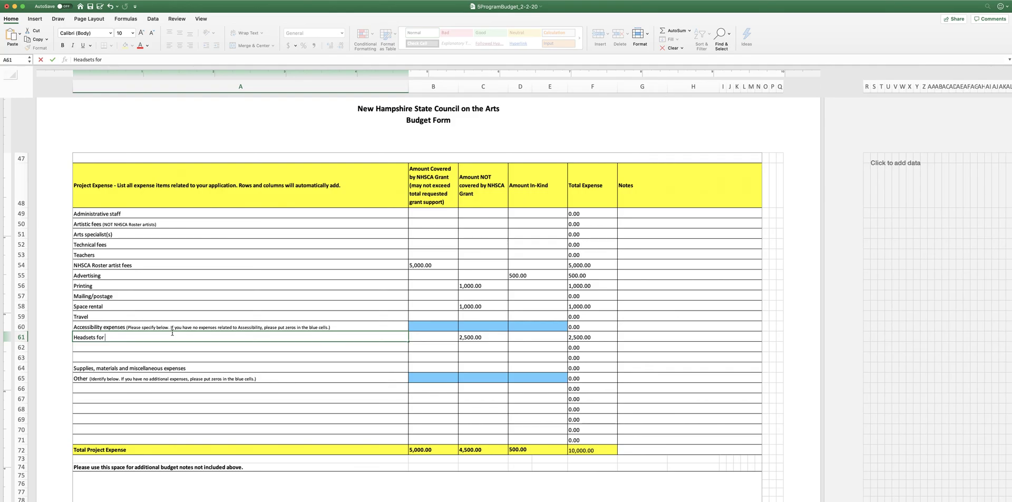
pyautogui.write(' hearing impaired')
pyautogui.press('Tab')
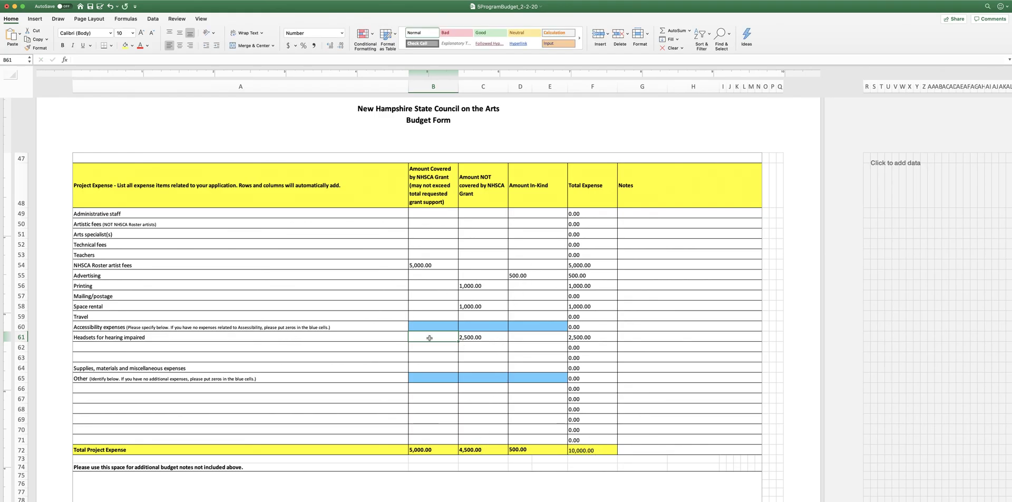
# - Compare Total Project Expense with Total Project Income, and select the additional budget notes space below the income section
pyautogui.click(596, 451)
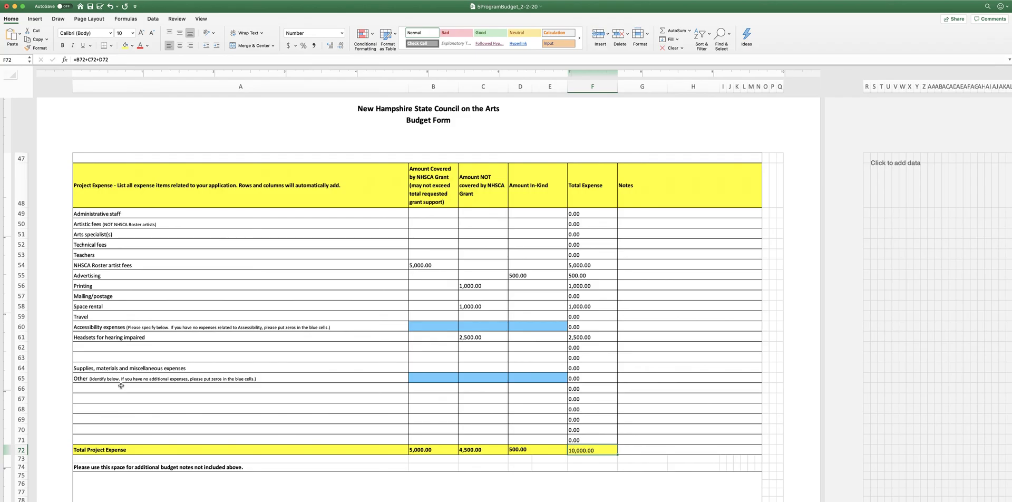
pyautogui.scroll(10, 241, 304)
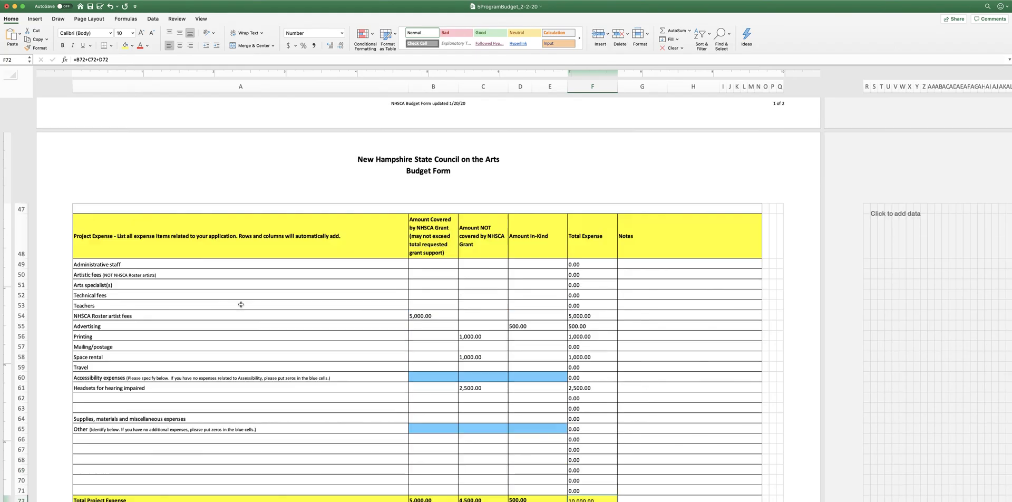
pyautogui.scroll(10, 236, 330)
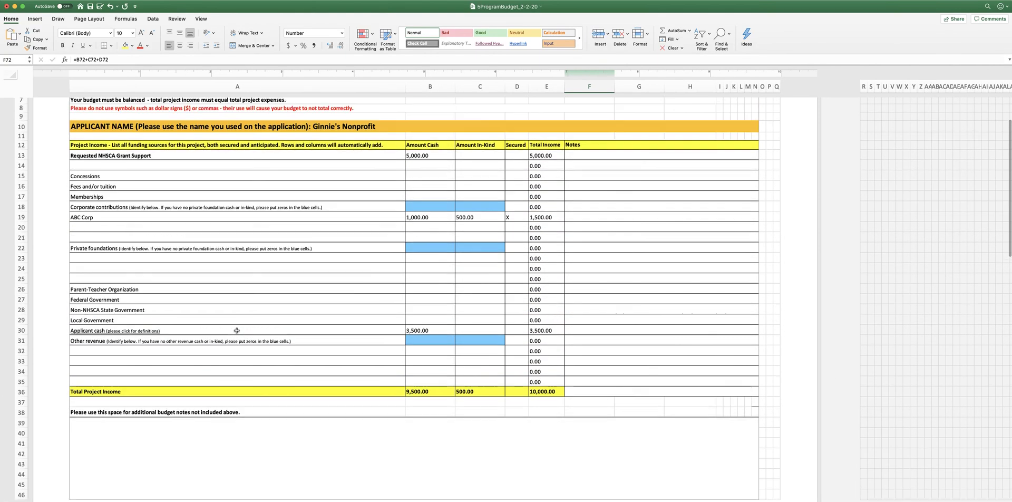
pyautogui.scroll(-3, 601, 392)
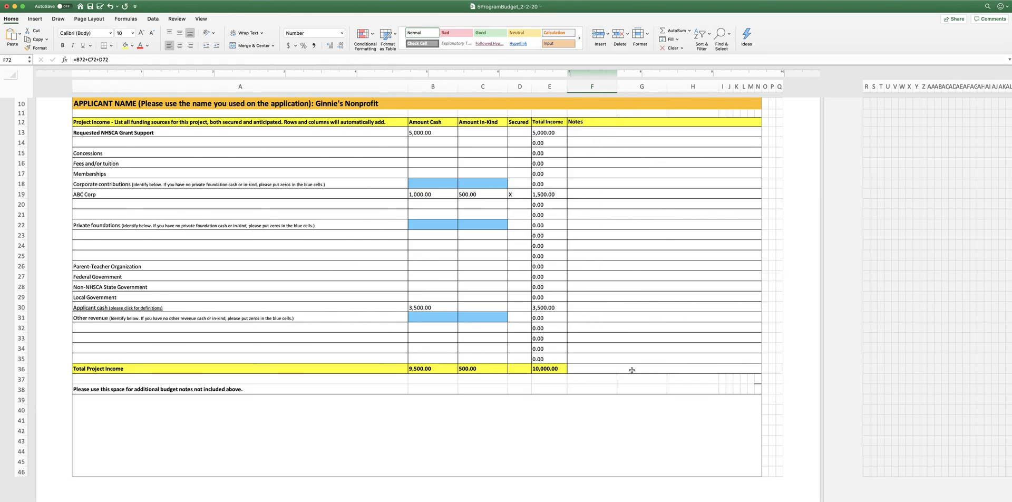
pyautogui.scroll(-10, 631, 369)
pyautogui.scroll(-10, 579, 383)
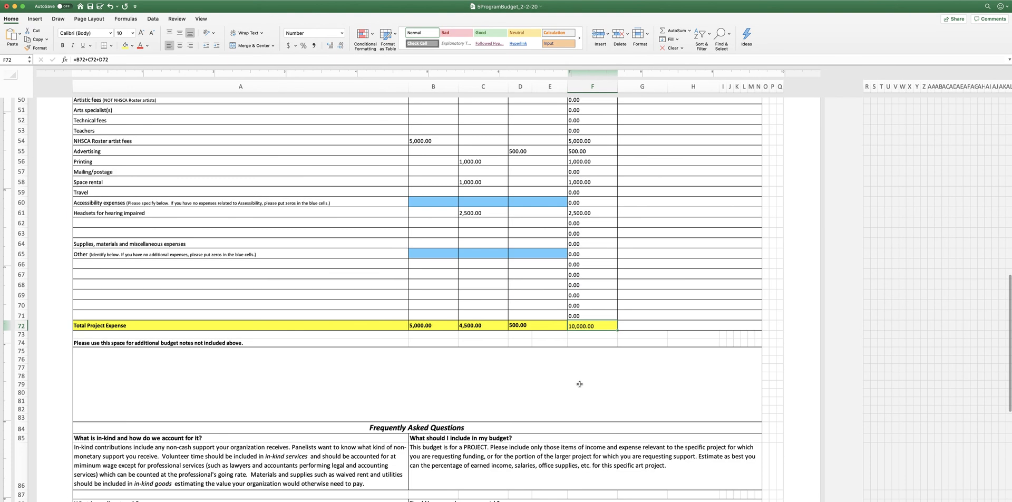
pyautogui.scroll(7, 579, 384)
pyautogui.scroll(5, 580, 384)
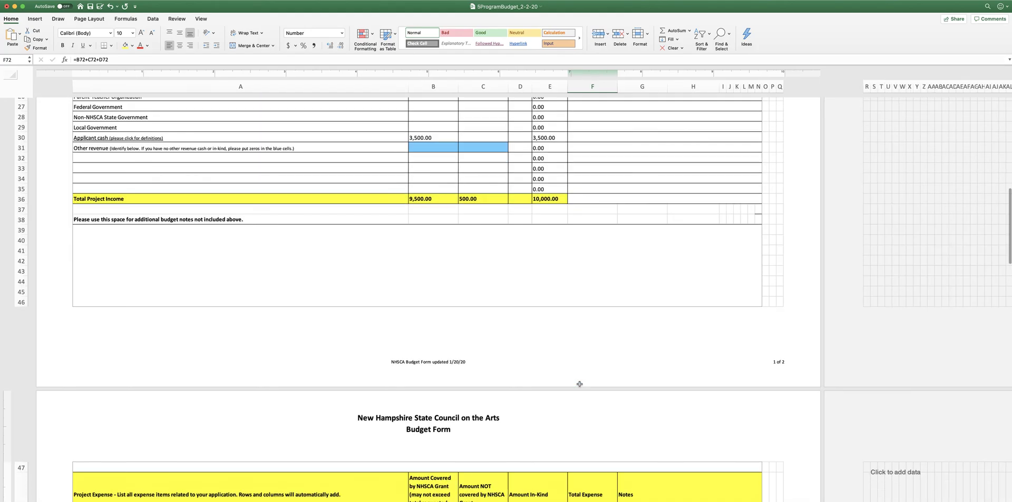
pyautogui.click(277, 269)
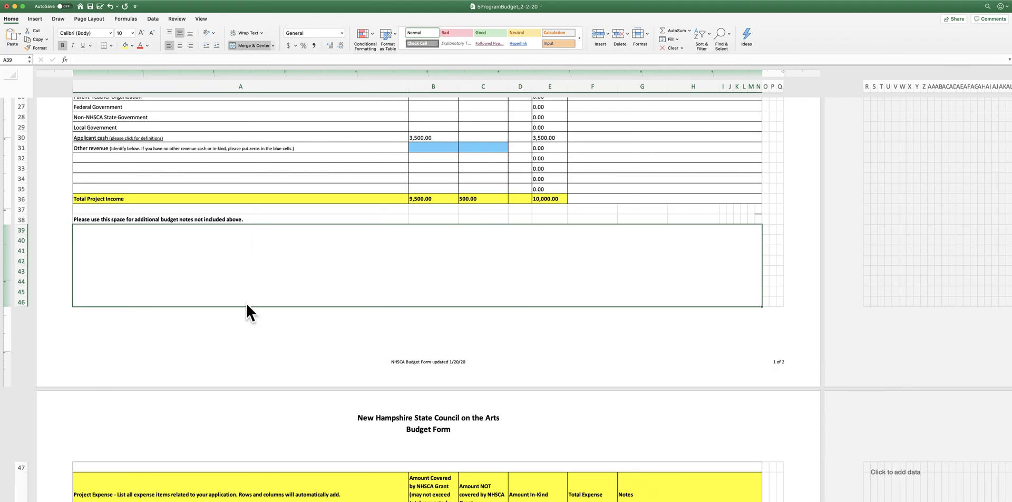
# - Examine the Project Expense table and its Notes column, and select the additional budget notes space below Total Project Expense
pyautogui.scroll(-5, 547, 346)
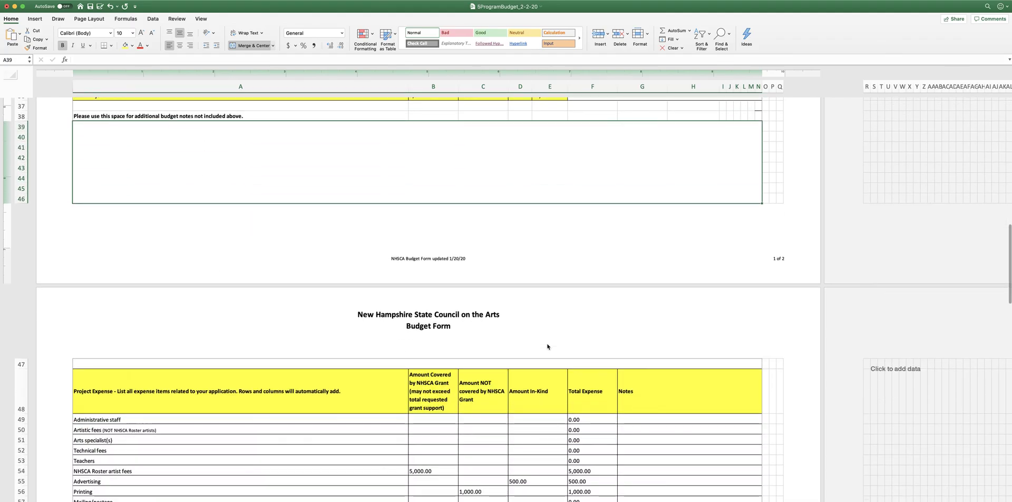
pyautogui.scroll(-5, 581, 351)
pyautogui.scroll(-5, 582, 351)
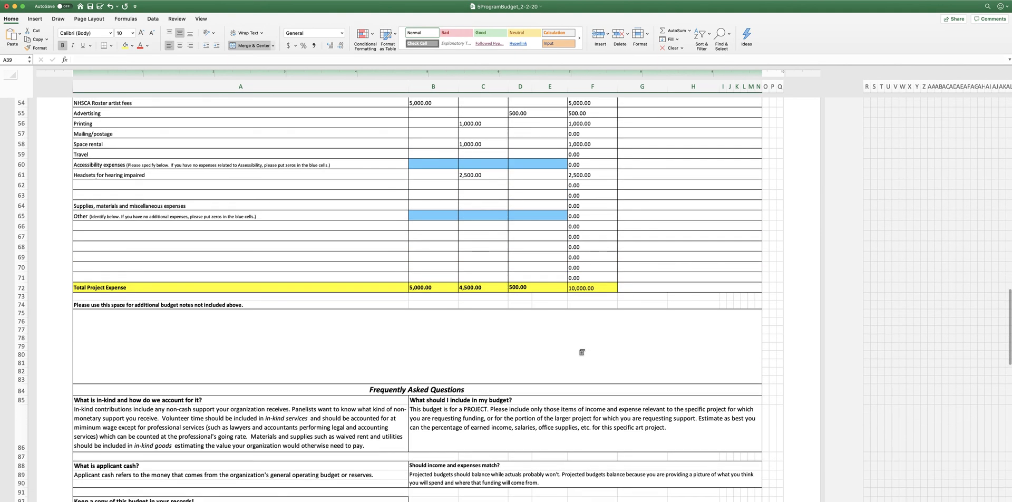
pyautogui.hscroll(1, 582, 352)
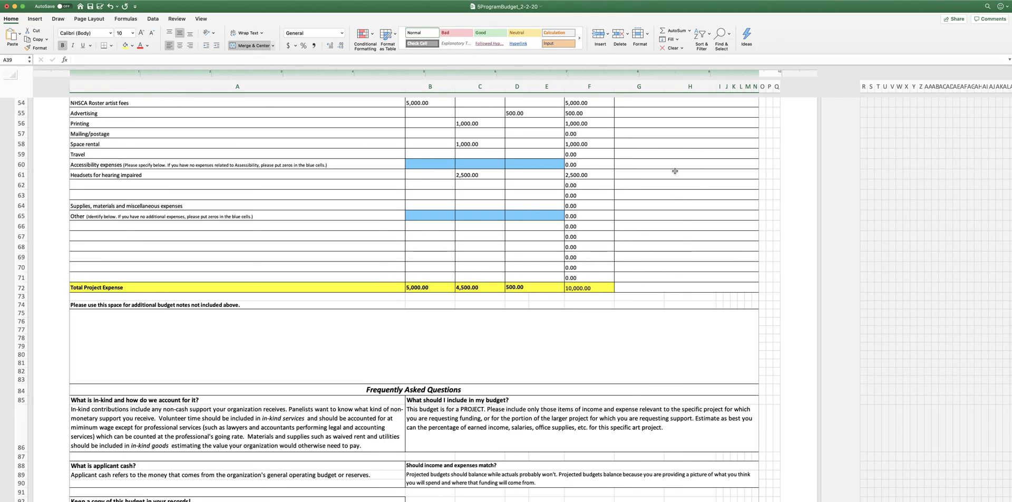
pyautogui.scroll(10, 688, 319)
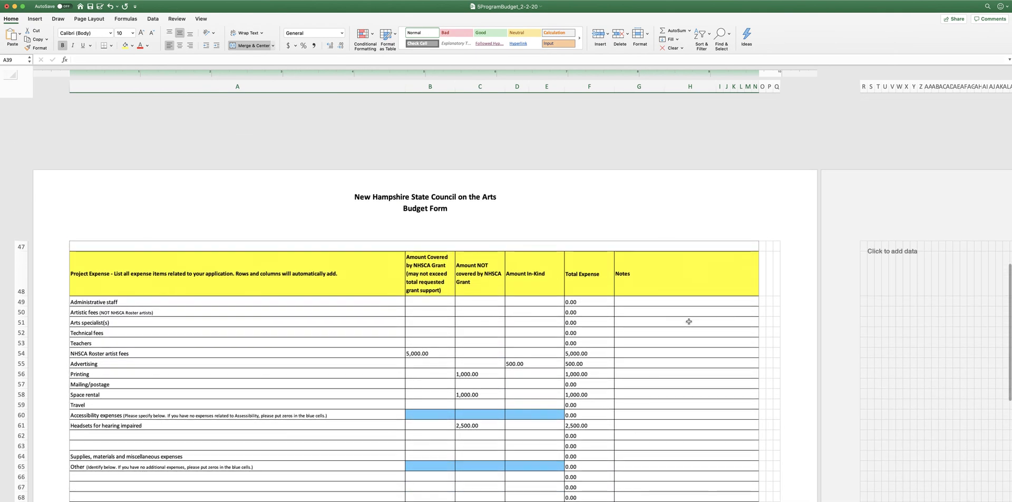
pyautogui.click(655, 306)
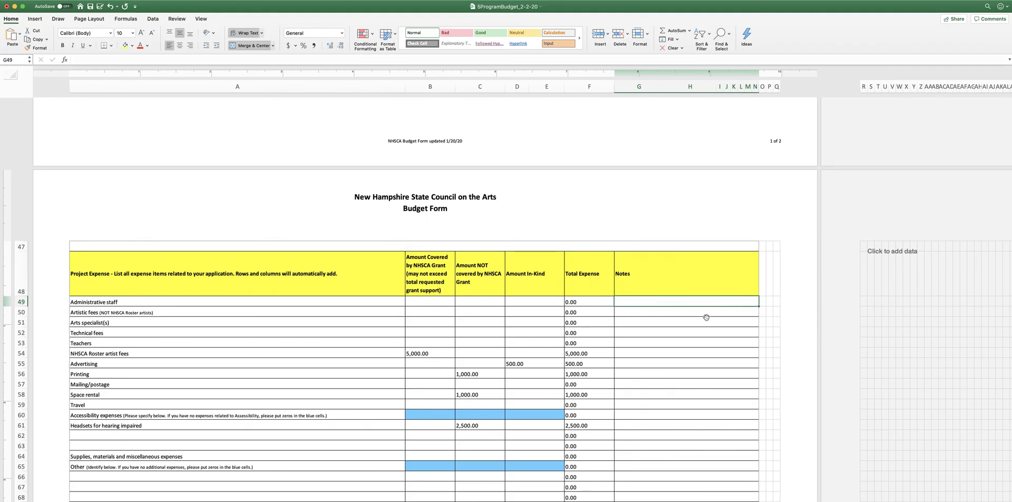
pyautogui.scroll(-5, 677, 346)
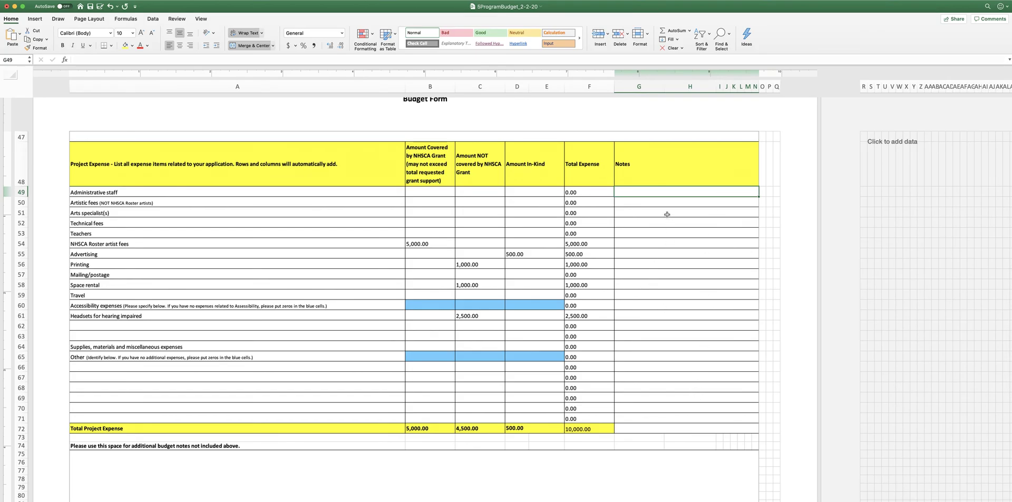
pyautogui.scroll(-8, 646, 329)
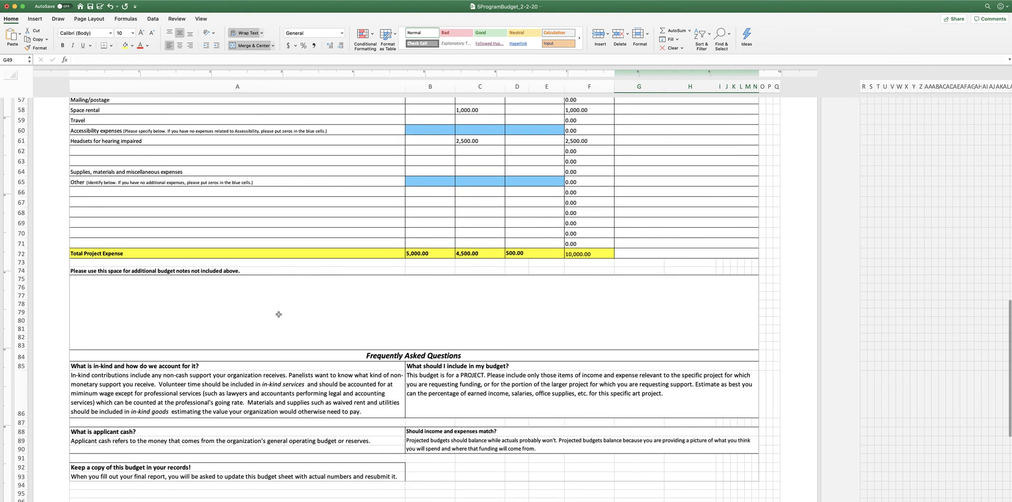
pyautogui.click(279, 314)
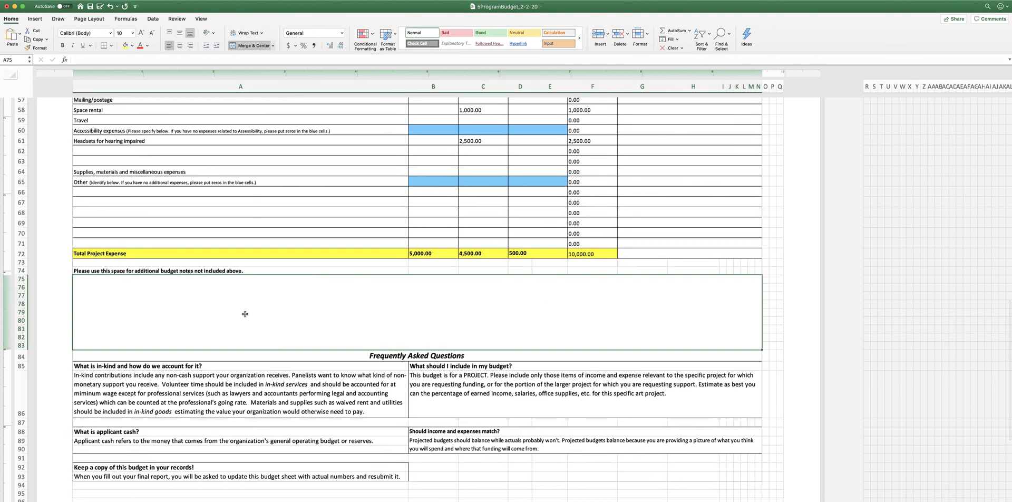
# - Read through the Frequently Asked Questions below the expense section, including the record-keeping note
pyautogui.scroll(-4, 291, 293)
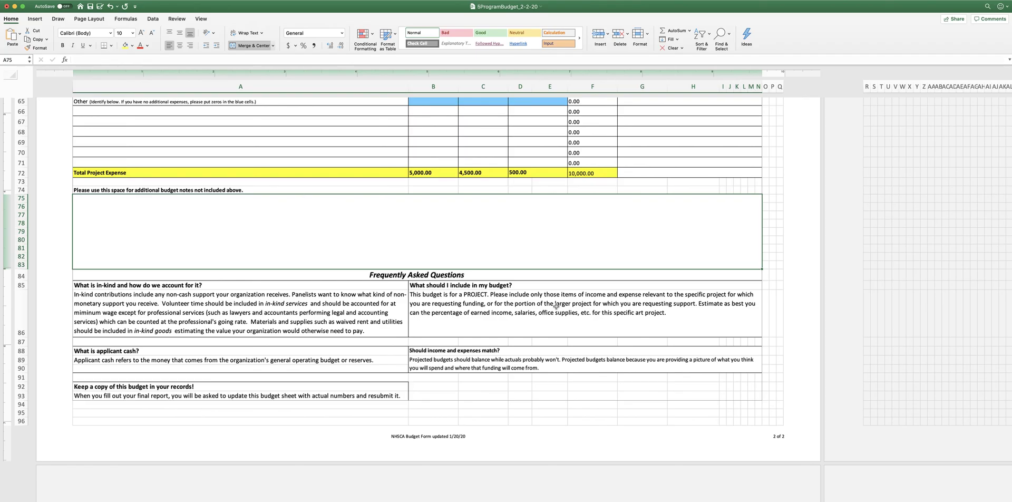
pyautogui.scroll(10, 556, 305)
pyautogui.hscroll(2, 556, 305)
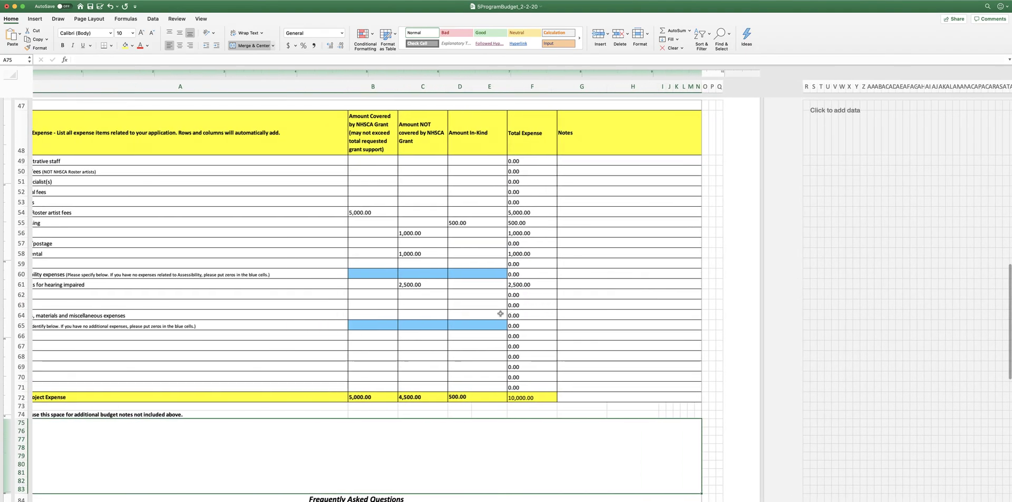
pyautogui.scroll(-8, 503, 323)
pyautogui.hscroll(-2, 502, 323)
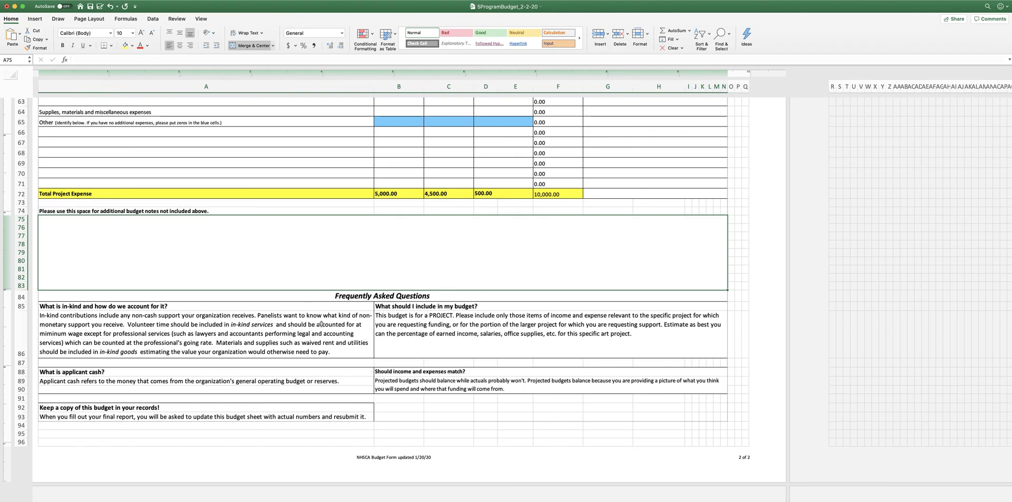
# - Enter 0 for both the cash and in-kind amounts in the blue cells of the Private foundations income row
pyautogui.scroll(5, 322, 324)
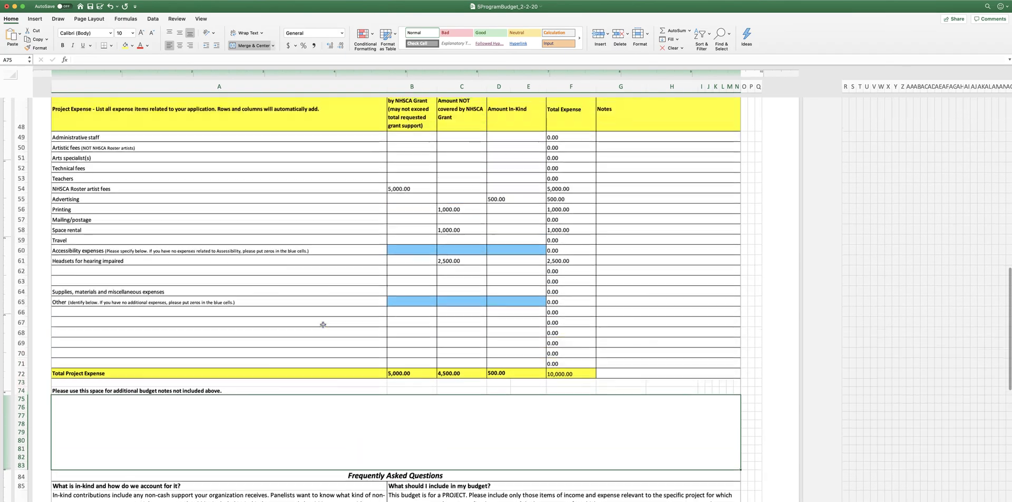
pyautogui.scroll(5, 323, 324)
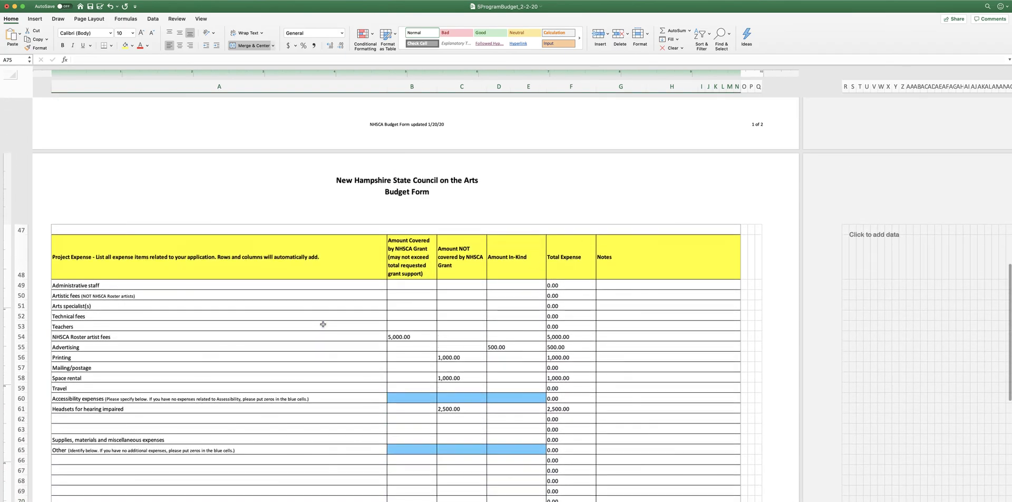
pyautogui.scroll(4, 323, 324)
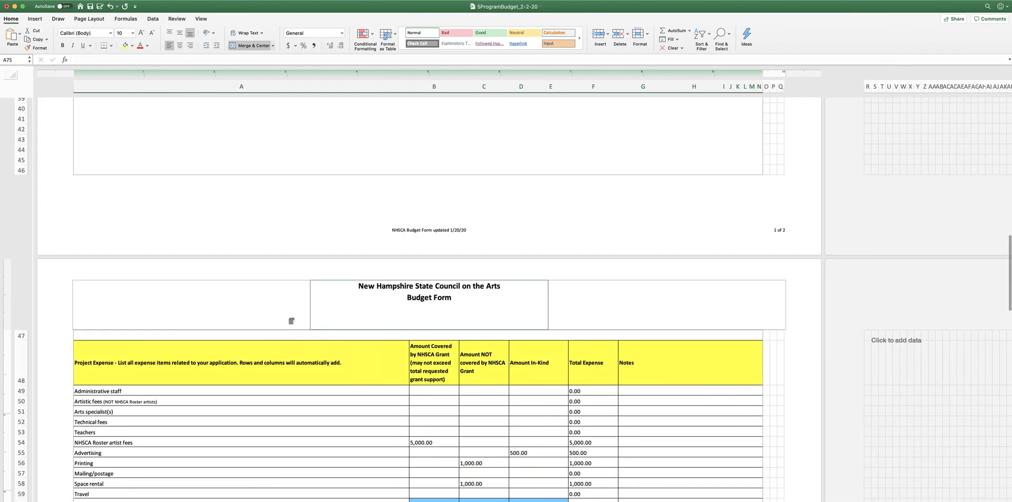
pyautogui.scroll(9, 291, 320)
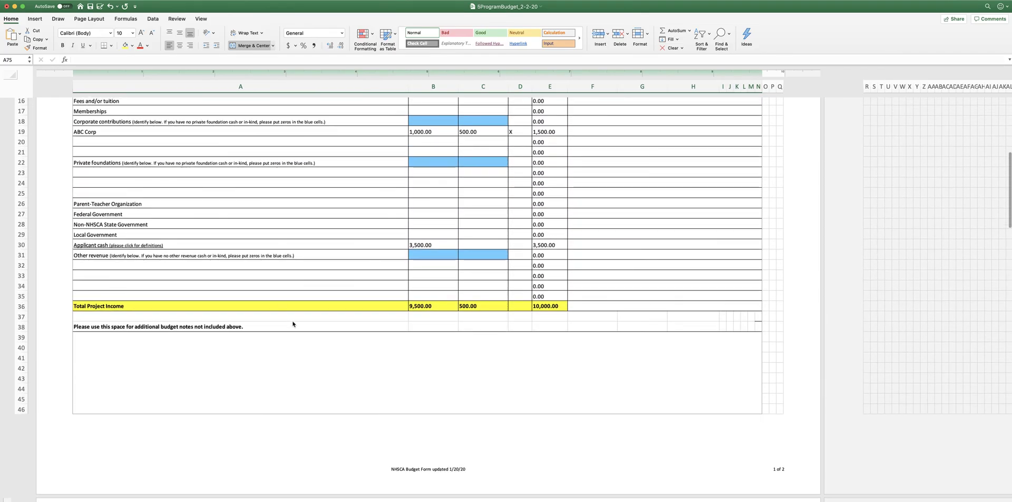
pyautogui.scroll(3, 292, 321)
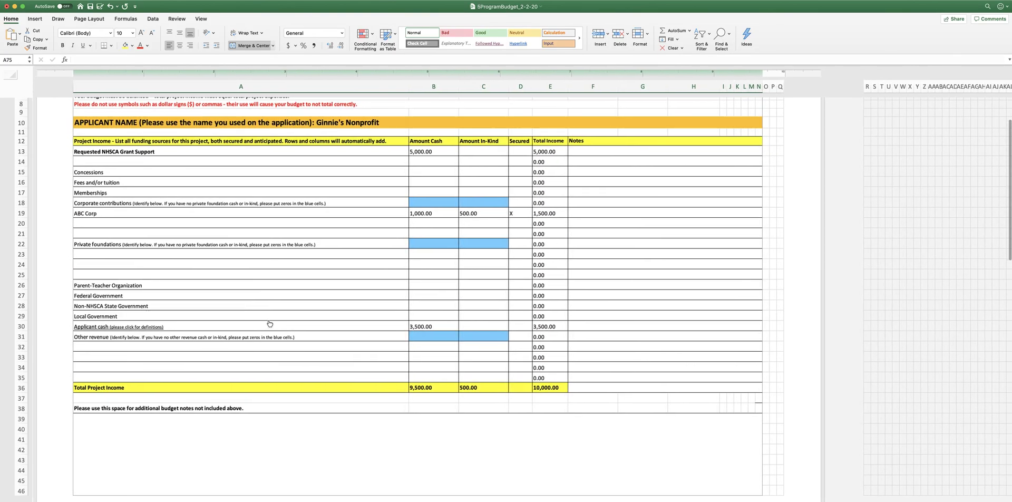
pyautogui.scroll(1, 253, 317)
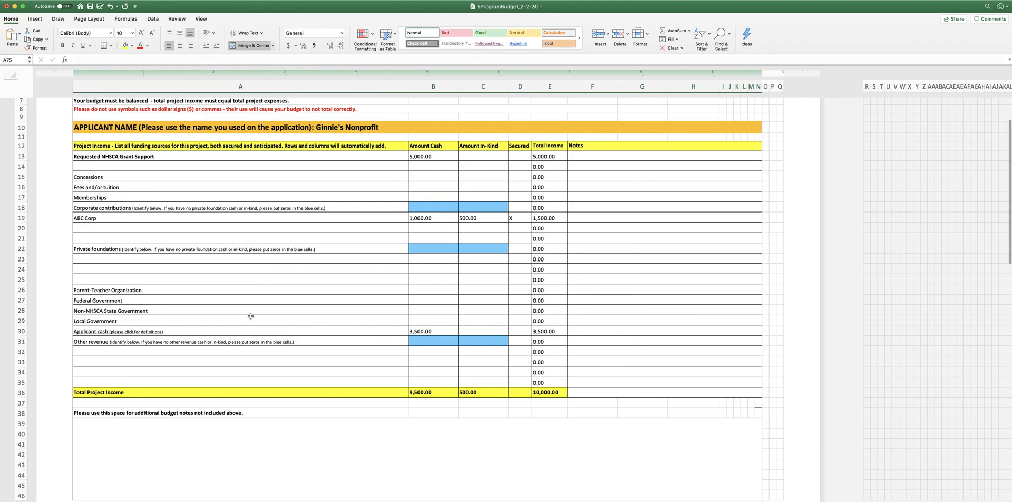
pyautogui.click(430, 249)
pyautogui.write('0')
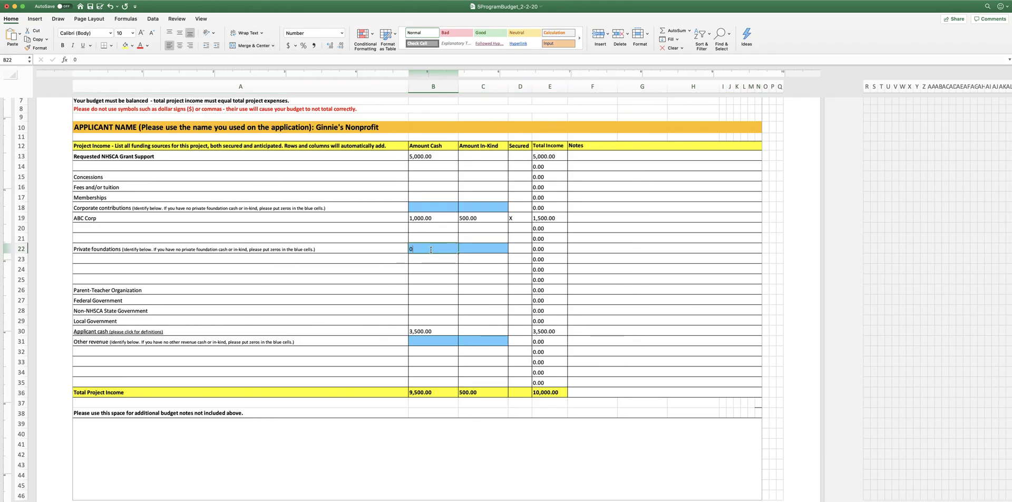
pyautogui.press('Tab')
pyautogui.write('0')
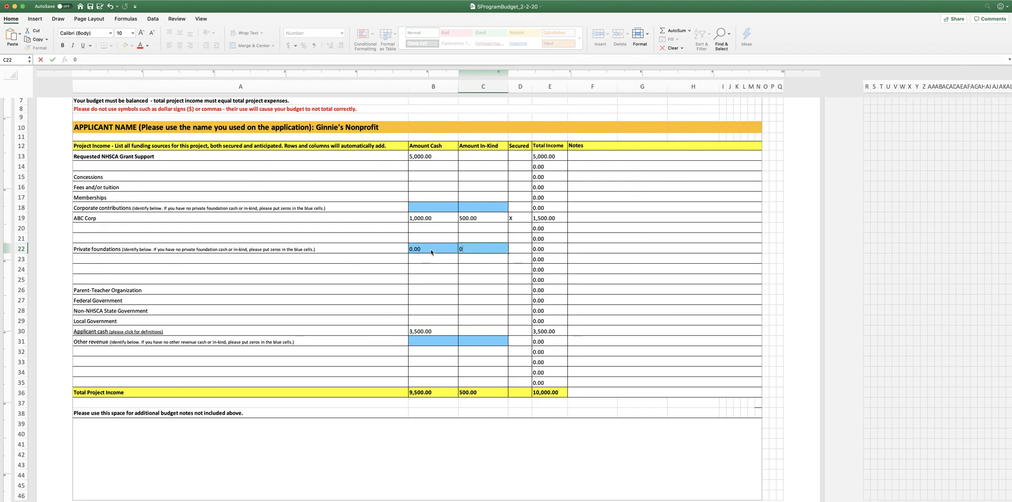
pyautogui.press('Tab')
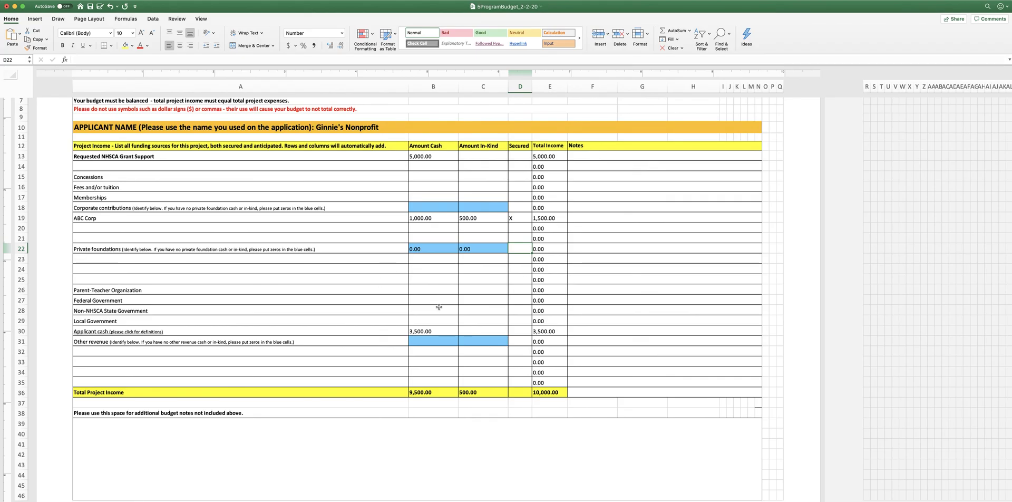
# - Enter 0 for both the cash and in-kind amounts in the blue cells of the Other revenue row
pyautogui.click(438, 340)
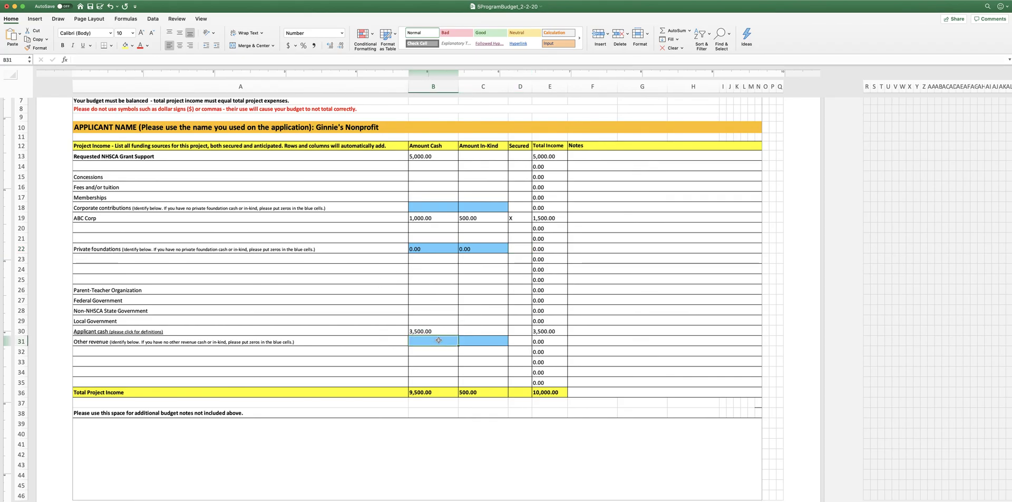
pyautogui.write('0')
pyautogui.press('Tab')
pyautogui.write('0')
pyautogui.press('Tab')
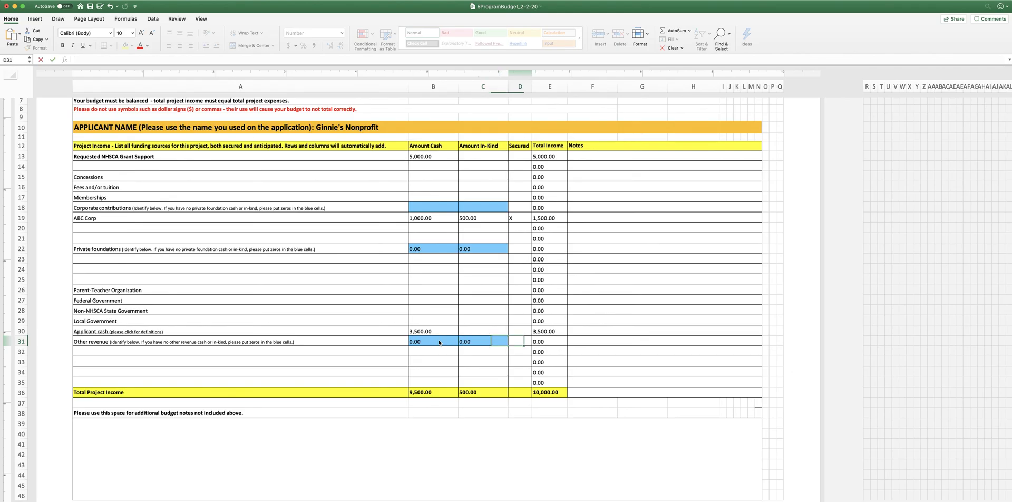
# - Save a copy of the workbook to the Desktop in Excel Workbook format, adding "Ginnies NonProfit_" before the existing file name
pyautogui.scroll(-3, 345, 317)
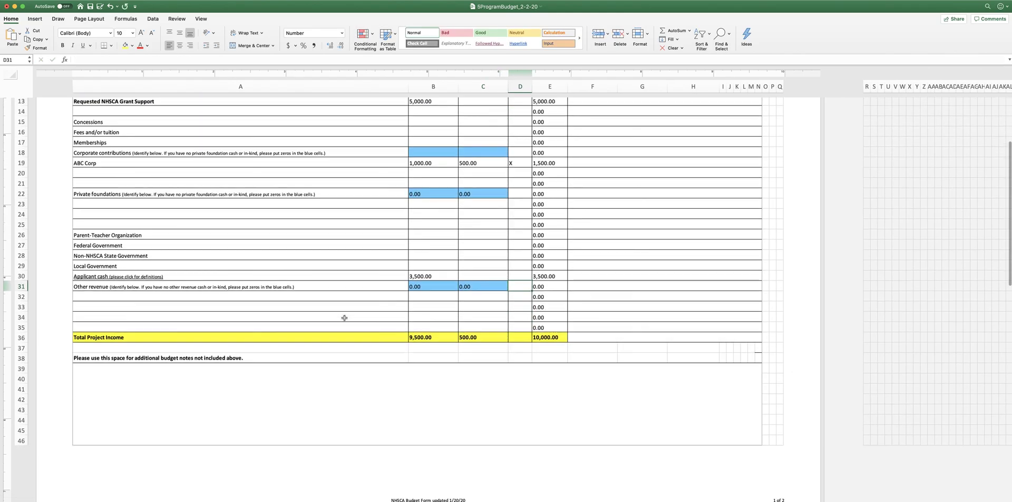
pyautogui.scroll(-5, 344, 317)
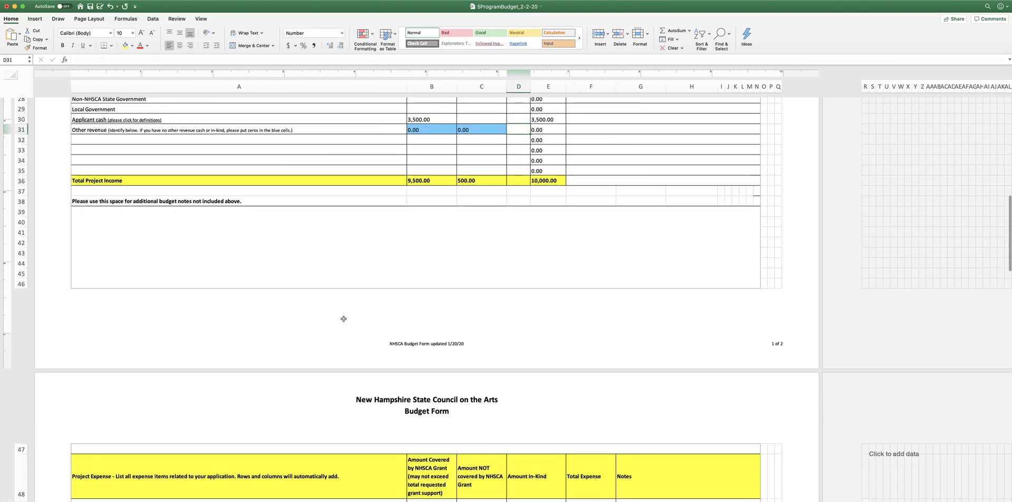
pyautogui.scroll(-8, 344, 318)
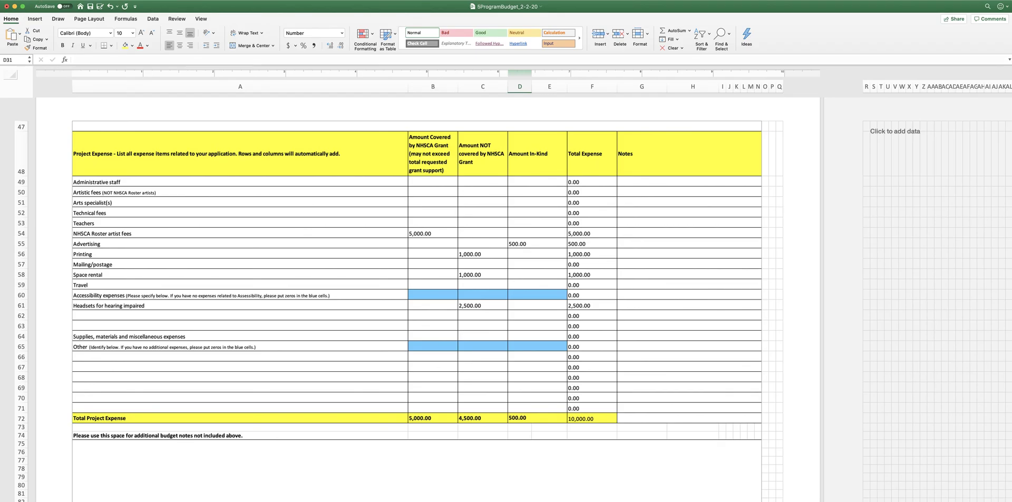
pyautogui.click(50, 5)
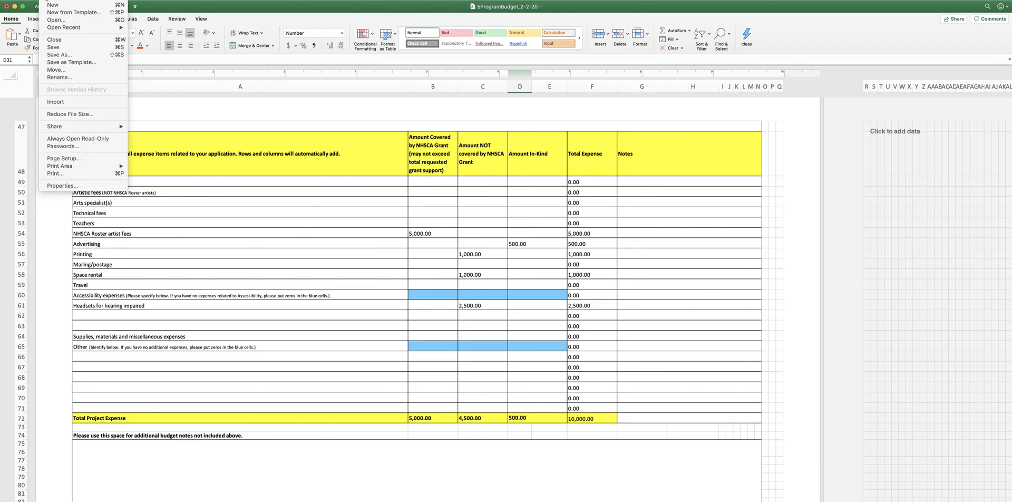
pyautogui.click(73, 56)
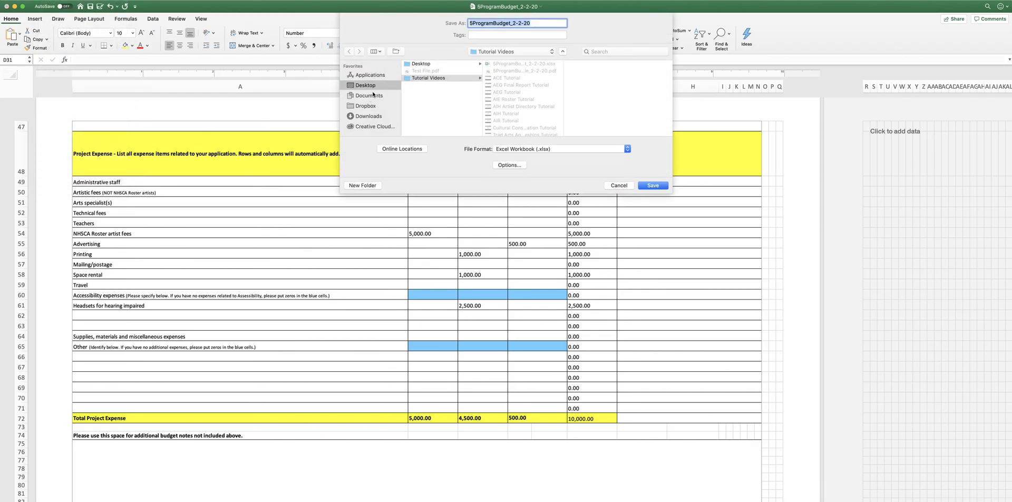
pyautogui.click(379, 85)
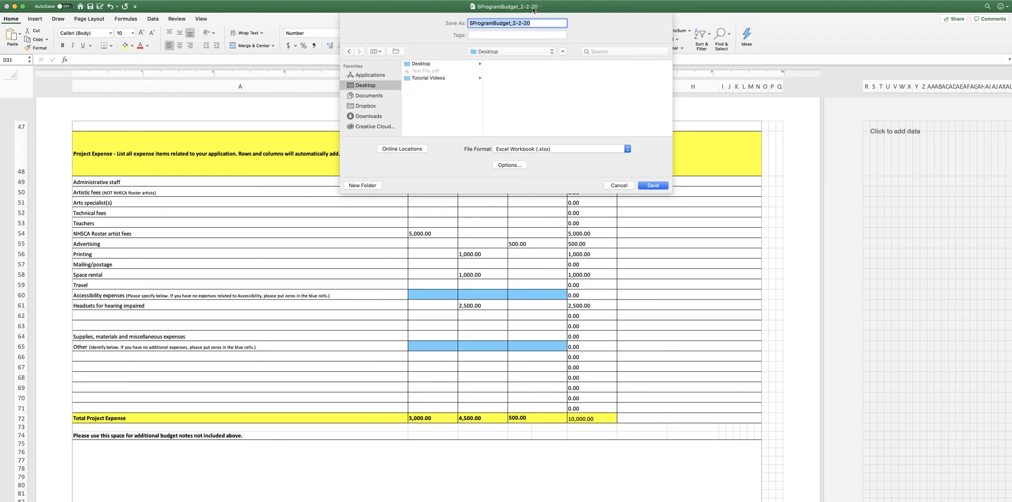
pyautogui.click(475, 24)
pyautogui.write('Ginnies ')
pyautogui.write('NonPr')
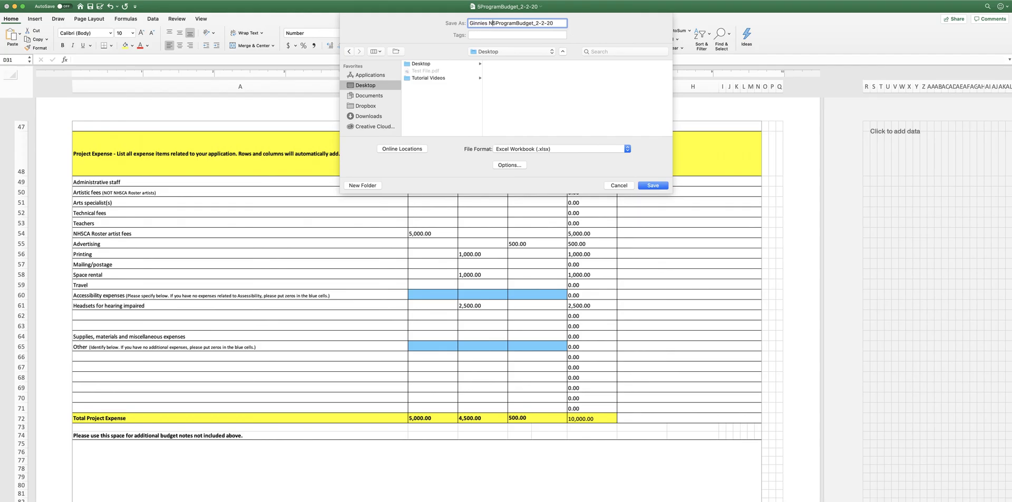
pyautogui.write('ofit_')
pyautogui.click(653, 186)
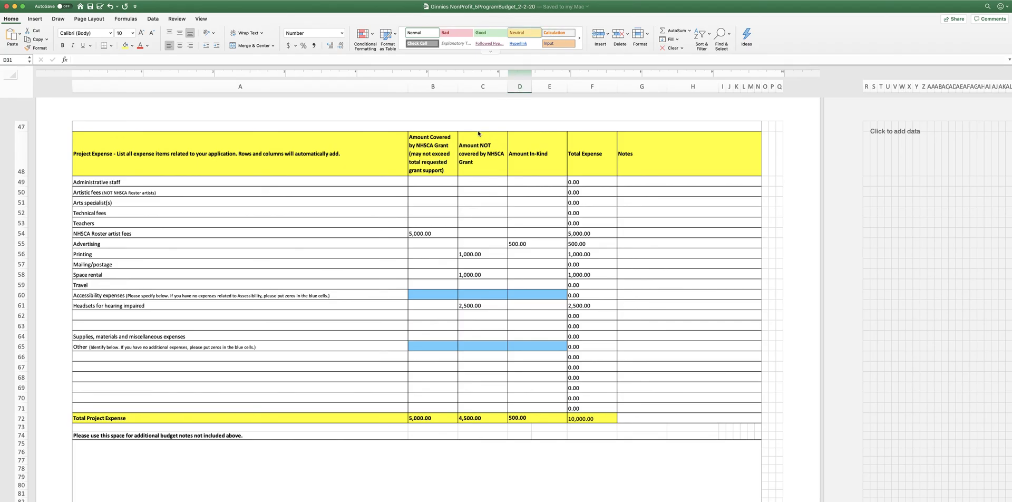
pyautogui.scroll(10, 408, 195)
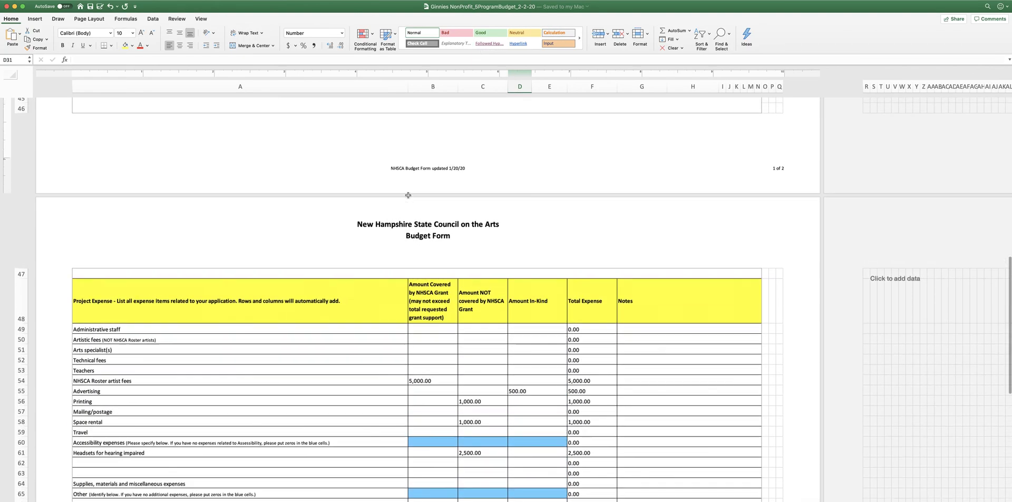
pyautogui.scroll(10, 408, 196)
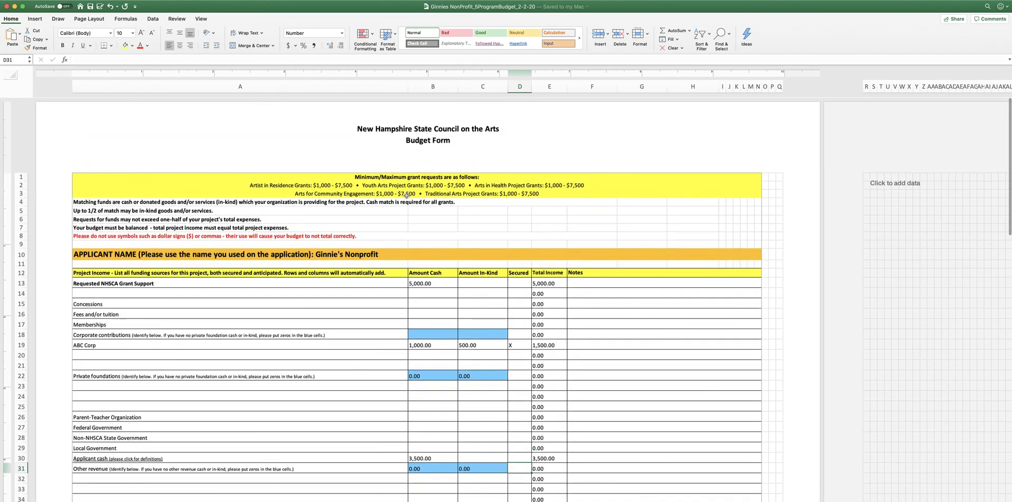